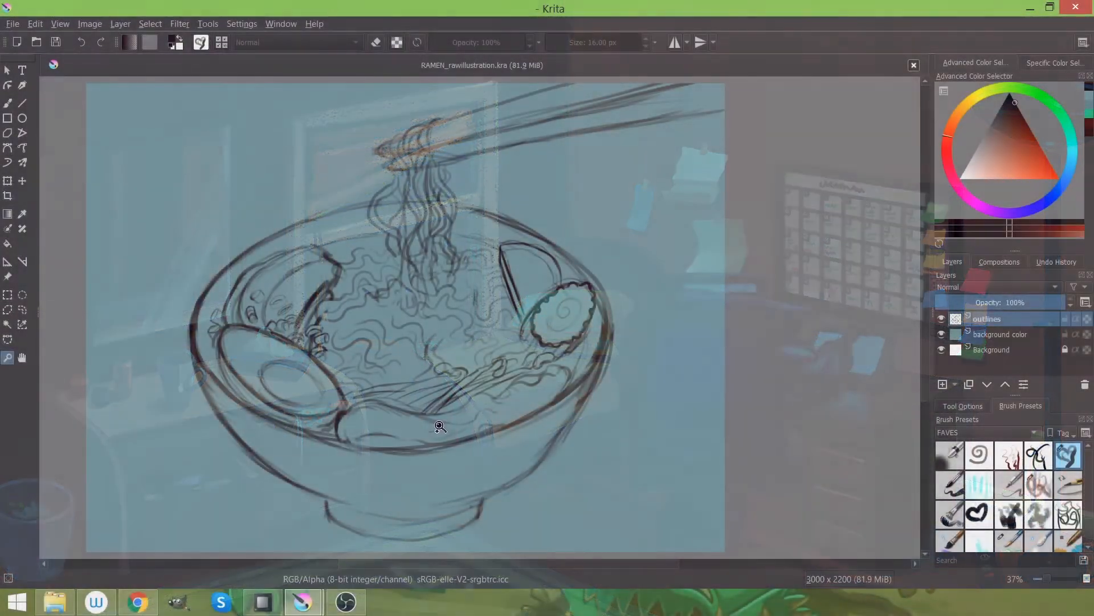
Add a new layer directly above the background color layer and name it "color"
click(1003, 334)
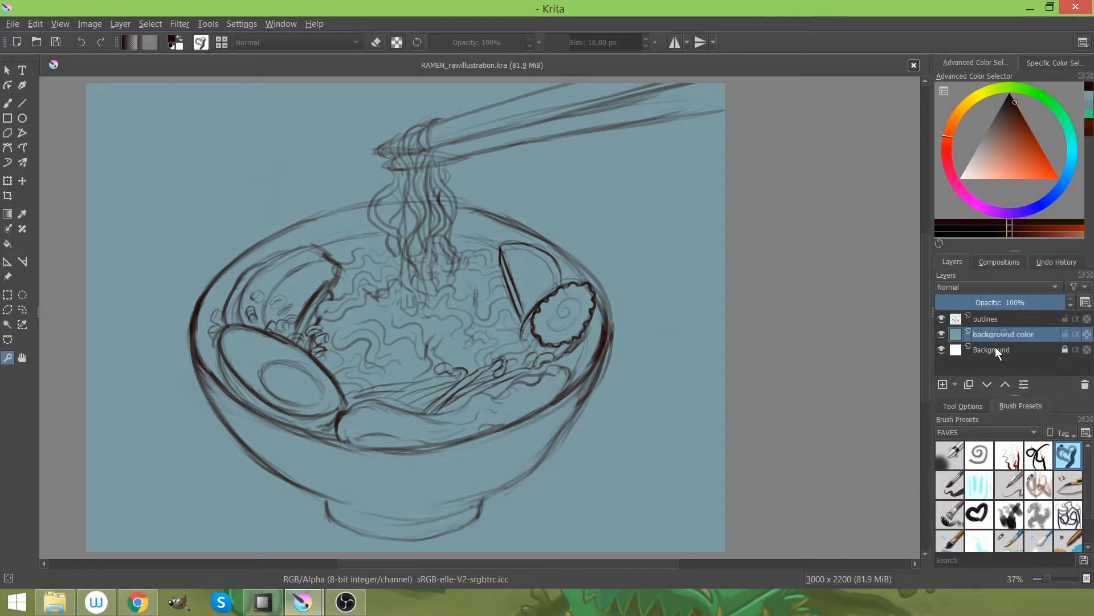
click(943, 385)
double_click(986, 334)
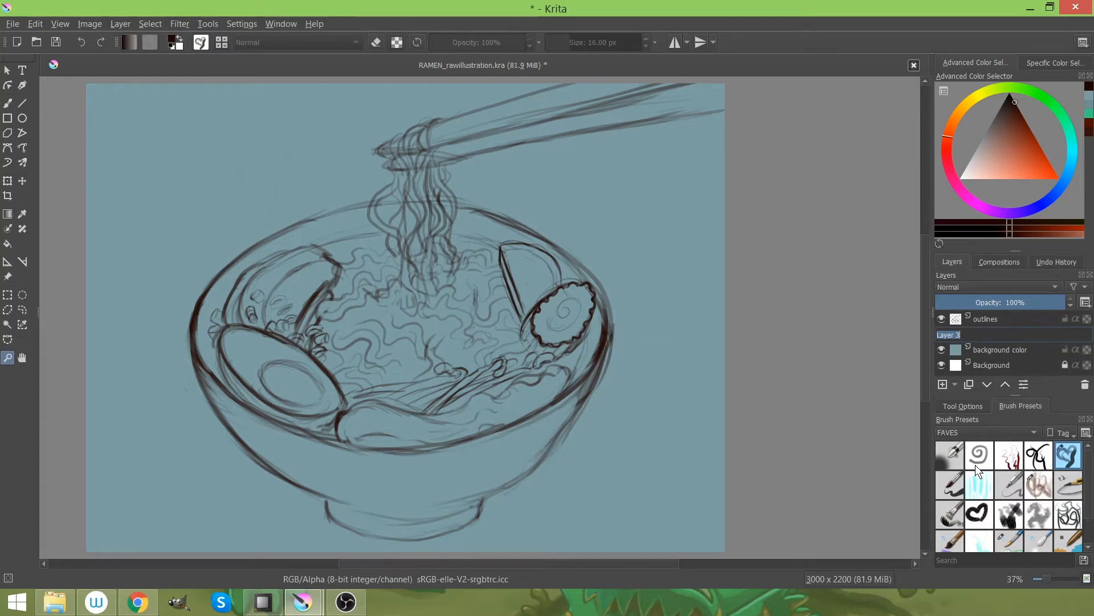
text(color)
key(Return)
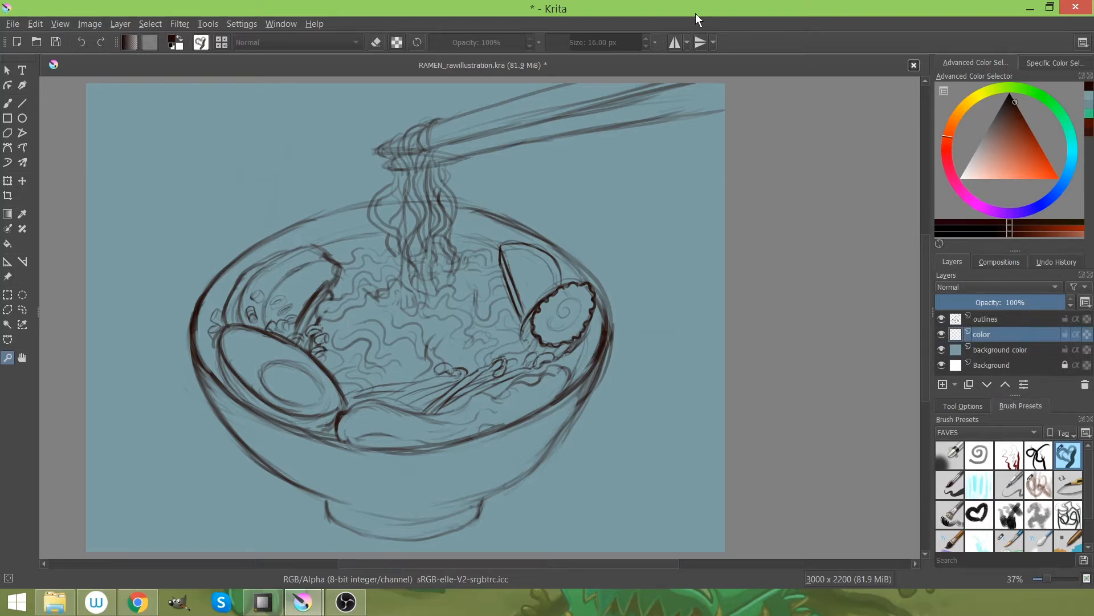
Block in the left and middle of the bowl in muted reddish brown with a greatly enlarged brush
key(b)
key(bracketright)
key(bracketright)
key(bracketright)
key(bracketright)
key(bracketright)
key(bracketright)
key(bracketright)
key(bracketright)
key(bracketright)
key(bracketright)
key(bracketright)
key(bracketright)
key(bracketright)
key(bracketright)
key(bracketright)
key(bracketright)
key(bracketright)
key(bracketright)
key(bracketright)
key(bracketright)
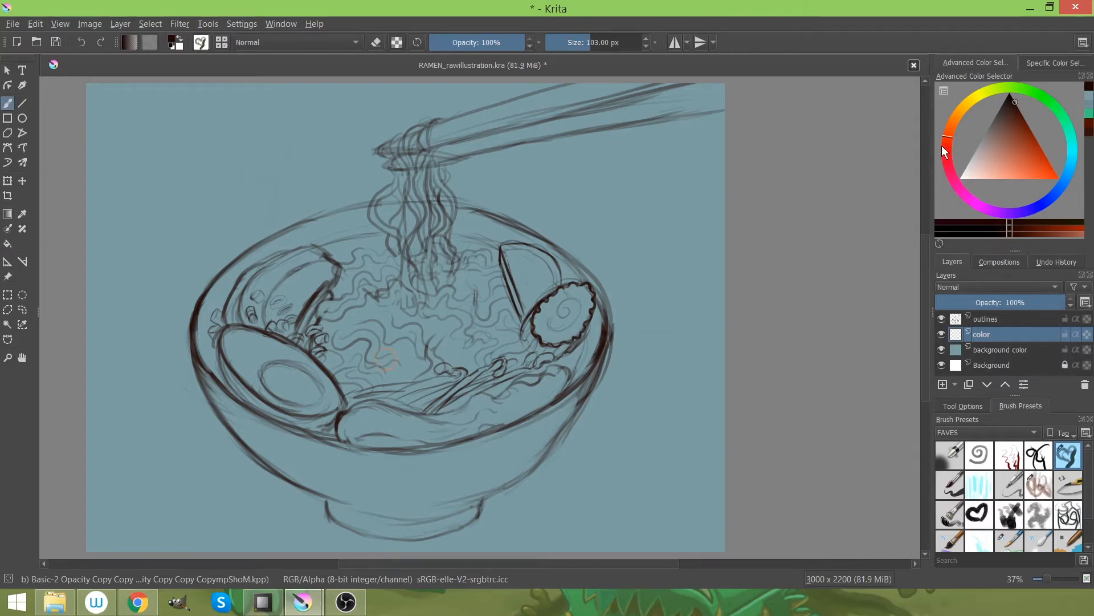
mouse_move(945, 154)
mouse_down()
mouse_move(956, 169)
mouse_move(950, 138)
mouse_up()
drag(991, 141, 998, 129)
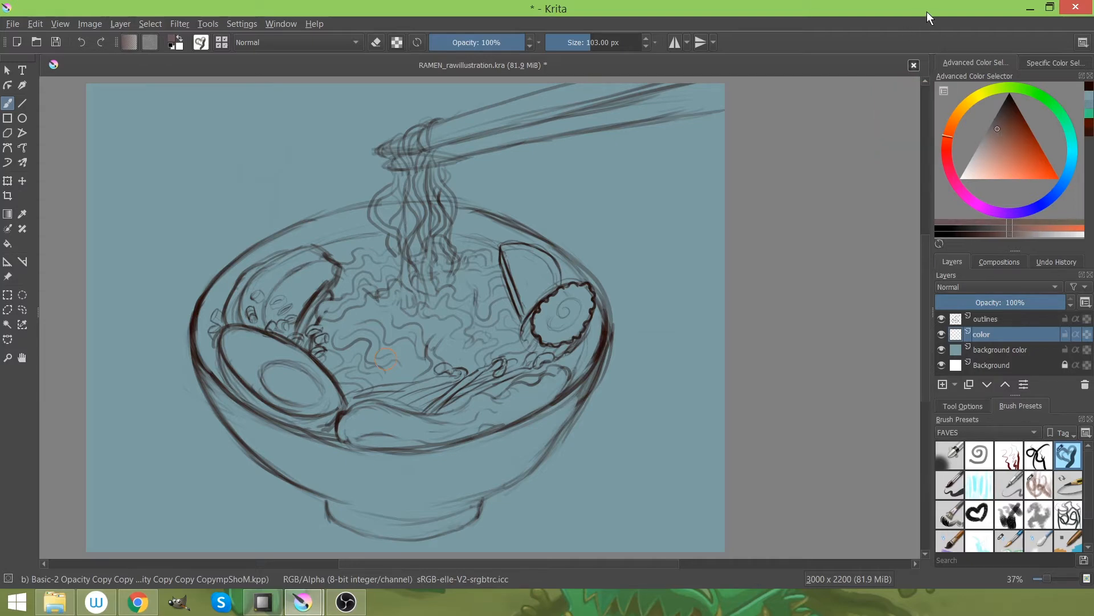
key(bracketright)
key(bracketright)
key(bracketright)
key(bracketright)
key(bracketright)
key(bracketright)
key(bracketright)
key(bracketright)
key(bracketright)
key(bracketright)
key(bracketright)
key(bracketright)
key(bracketright)
key(bracketright)
key(bracketright)
key(bracketright)
key(bracketright)
key(bracketright)
key(bracketright)
key(bracketright)
mouse_move(275, 348)
mouse_down()
mouse_move(328, 422)
mouse_move(261, 362)
mouse_move(255, 378)
mouse_move(280, 404)
mouse_move(254, 356)
mouse_move(319, 307)
mouse_move(411, 387)
mouse_move(416, 413)
mouse_move(276, 358)
mouse_move(279, 296)
mouse_move(234, 348)
mouse_move(298, 430)
mouse_move(256, 405)
mouse_move(334, 448)
mouse_move(401, 454)
mouse_move(506, 381)
mouse_move(410, 336)
mouse_up()
Extend the brown base over the rest of the bowl's interior with the brush reduced to 390 px
key(bracketleft)
key(bracketleft)
key(bracketleft)
key(bracketleft)
key(bracketleft)
key(bracketleft)
key(bracketleft)
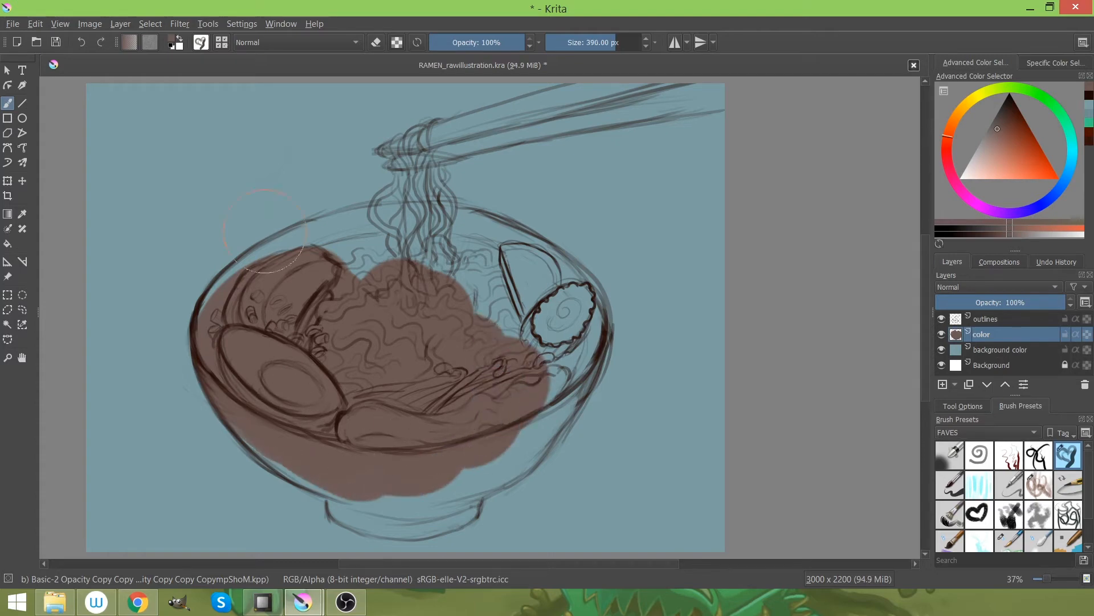
mouse_move(227, 297)
mouse_down()
mouse_move(225, 306)
mouse_move(268, 257)
mouse_move(371, 234)
mouse_move(473, 285)
mouse_up()
mouse_move(300, 284)
mouse_down()
mouse_move(322, 253)
mouse_move(367, 245)
mouse_move(266, 277)
mouse_move(378, 242)
mouse_move(415, 246)
mouse_move(407, 290)
mouse_move(428, 276)
mouse_move(399, 242)
mouse_move(322, 245)
mouse_move(422, 239)
mouse_move(490, 267)
mouse_move(516, 362)
mouse_move(514, 314)
mouse_move(445, 229)
mouse_move(524, 271)
mouse_move(543, 307)
mouse_move(547, 371)
mouse_move(556, 349)
mouse_move(499, 264)
mouse_move(504, 247)
mouse_move(573, 304)
mouse_move(573, 340)
mouse_move(539, 398)
mouse_move(423, 461)
mouse_move(358, 414)
mouse_move(323, 451)
mouse_up()
Fill the bowl's lower sides and foot up to the outlines with the same brown, using a brush of 126 px
key([)
key([)
mouse_move(341, 493)
mouse_down()
mouse_move(369, 521)
mouse_move(354, 517)
mouse_move(353, 498)
mouse_move(374, 489)
mouse_up()
key([)
mouse_move(253, 436)
mouse_down()
mouse_move(338, 488)
mouse_move(285, 462)
mouse_move(310, 473)
mouse_up()
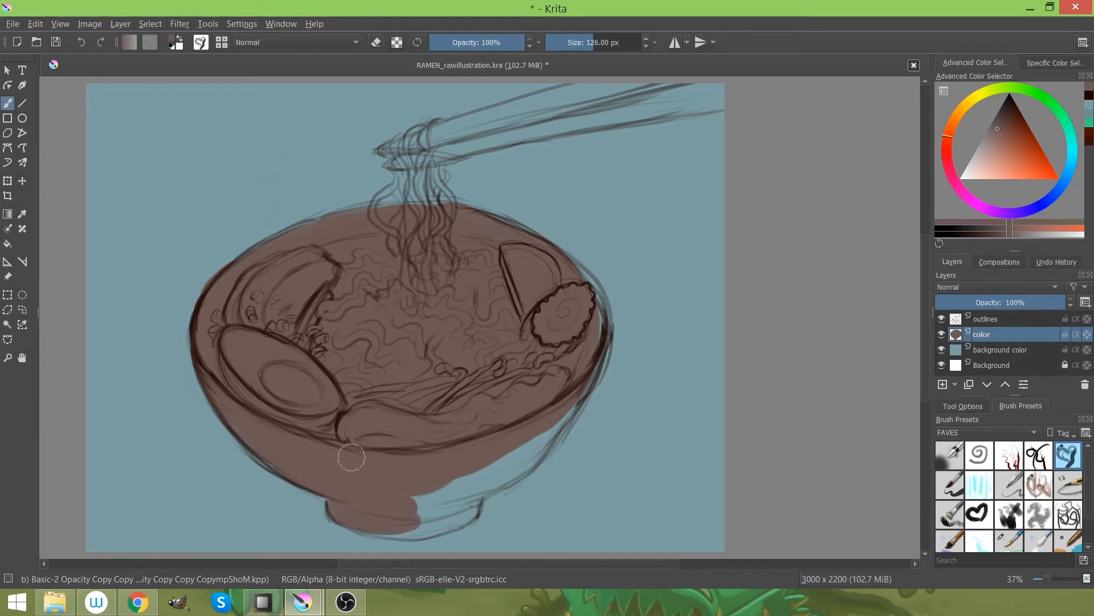
mouse_move(384, 498)
mouse_down()
mouse_move(466, 475)
mouse_move(542, 435)
mouse_move(519, 453)
mouse_move(593, 335)
mouse_move(549, 391)
mouse_move(562, 266)
mouse_move(589, 303)
mouse_move(562, 265)
mouse_move(587, 360)
mouse_up()
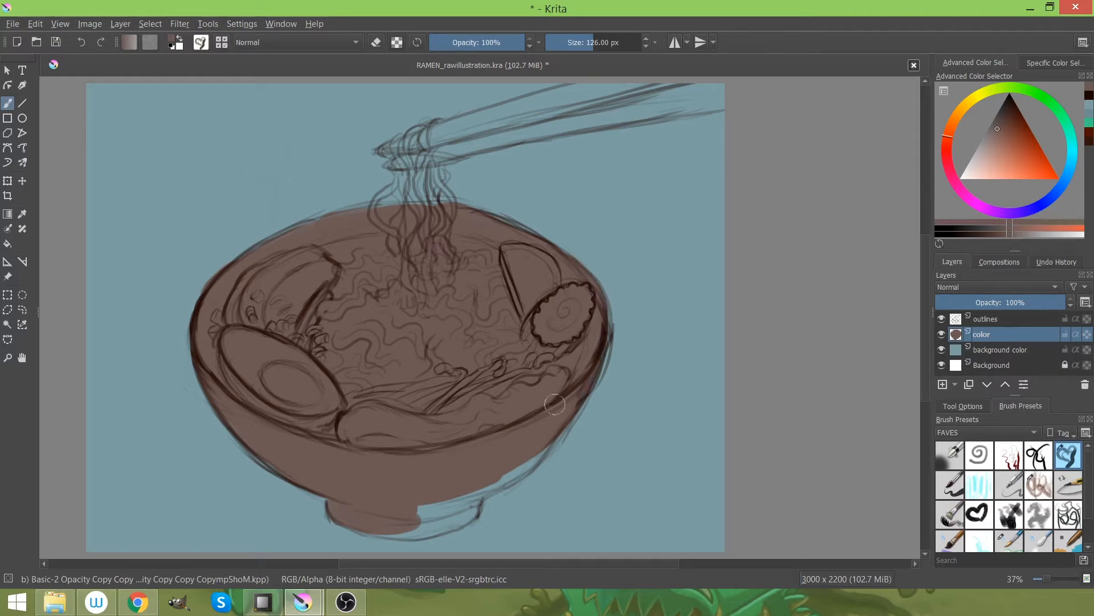
mouse_move(422, 509)
mouse_down()
mouse_move(526, 456)
mouse_move(512, 463)
mouse_move(587, 368)
mouse_up()
mouse_move(390, 531)
mouse_down()
mouse_move(463, 512)
mouse_move(535, 447)
mouse_move(523, 456)
mouse_move(580, 374)
mouse_move(502, 474)
mouse_up()
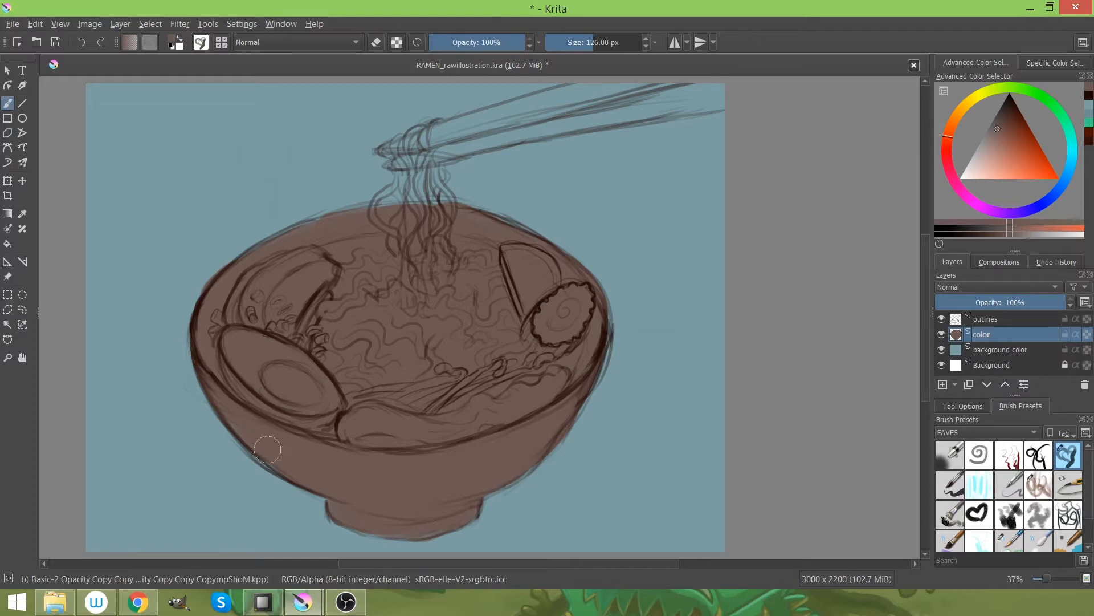
Fill both chopsticks from their tips to the canvas edge with the brown base at a 90 px brush size
key(bracketleft)
drag(390, 151, 475, 123)
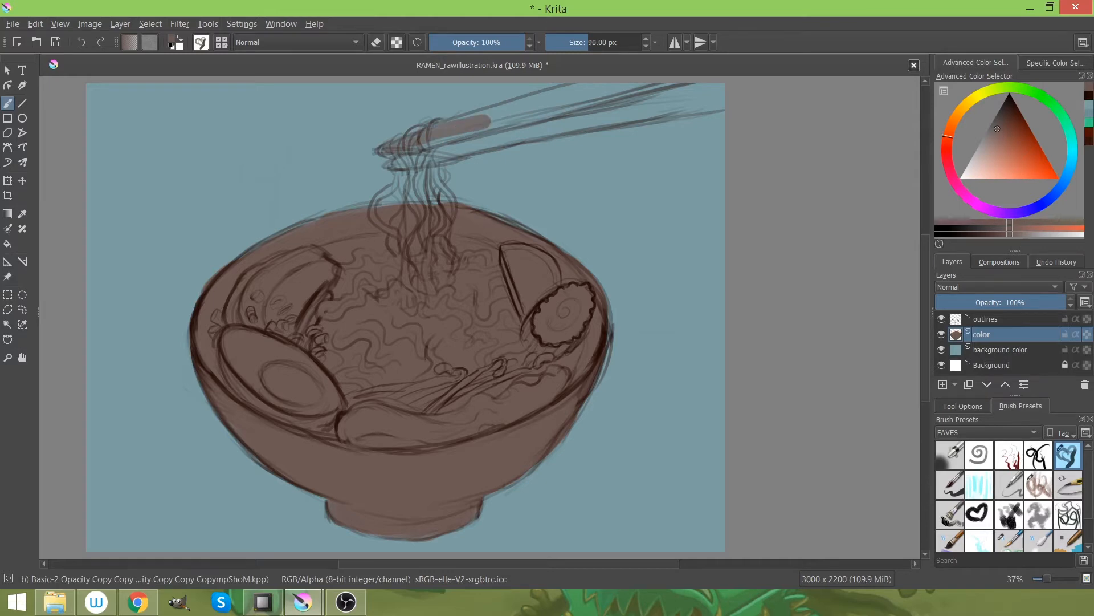
mouse_move(410, 148)
mouse_down()
mouse_move(473, 120)
mouse_move(402, 147)
mouse_up()
mouse_move(464, 130)
mouse_down()
mouse_move(587, 93)
mouse_move(536, 104)
mouse_up()
drag(580, 169, 582, 179)
mouse_move(576, 106)
mouse_down()
mouse_move(615, 95)
mouse_move(564, 103)
mouse_up()
mouse_move(402, 154)
mouse_down()
mouse_move(429, 144)
mouse_move(405, 163)
mouse_move(421, 151)
mouse_move(418, 167)
mouse_move(431, 167)
mouse_move(480, 156)
mouse_move(457, 150)
mouse_move(683, 95)
mouse_move(466, 133)
mouse_move(599, 95)
mouse_move(606, 107)
mouse_move(655, 107)
mouse_move(544, 135)
mouse_move(725, 102)
mouse_move(707, 97)
mouse_move(506, 151)
mouse_move(754, 109)
mouse_up()
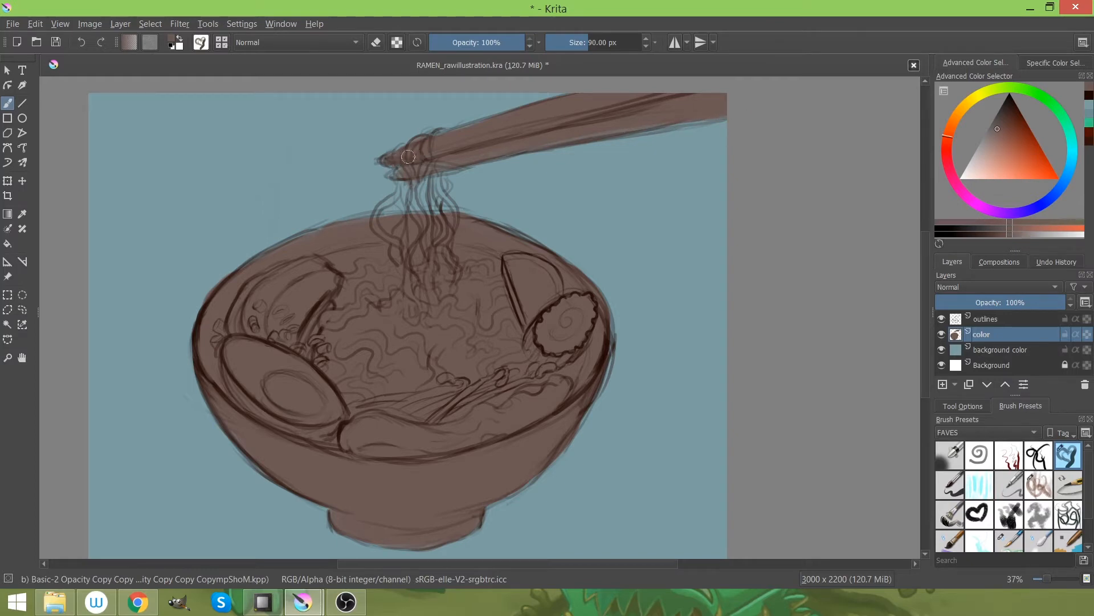
mouse_move(423, 170)
mouse_down()
mouse_move(719, 103)
mouse_move(681, 113)
mouse_up()
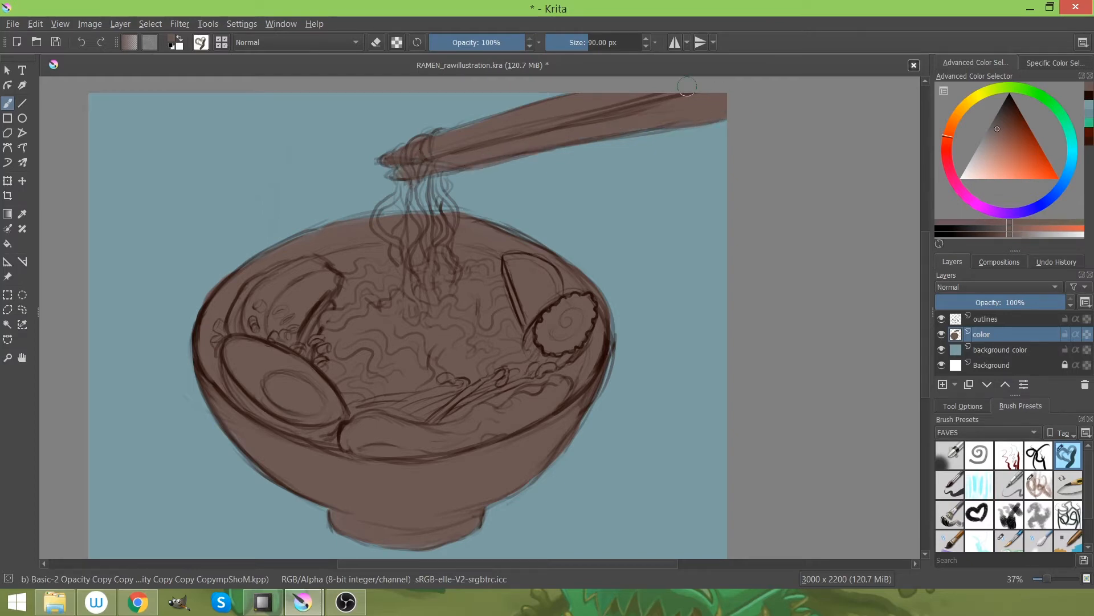
Fill the hanging noodles with brown using 63 px and 41 px brushes, and touch up the bowl's upper rim
key(bracketleft)
mouse_move(413, 170)
mouse_down()
mouse_move(406, 210)
mouse_move(430, 235)
mouse_up()
mouse_move(436, 179)
mouse_down()
mouse_move(435, 196)
mouse_move(442, 172)
mouse_move(443, 212)
mouse_up()
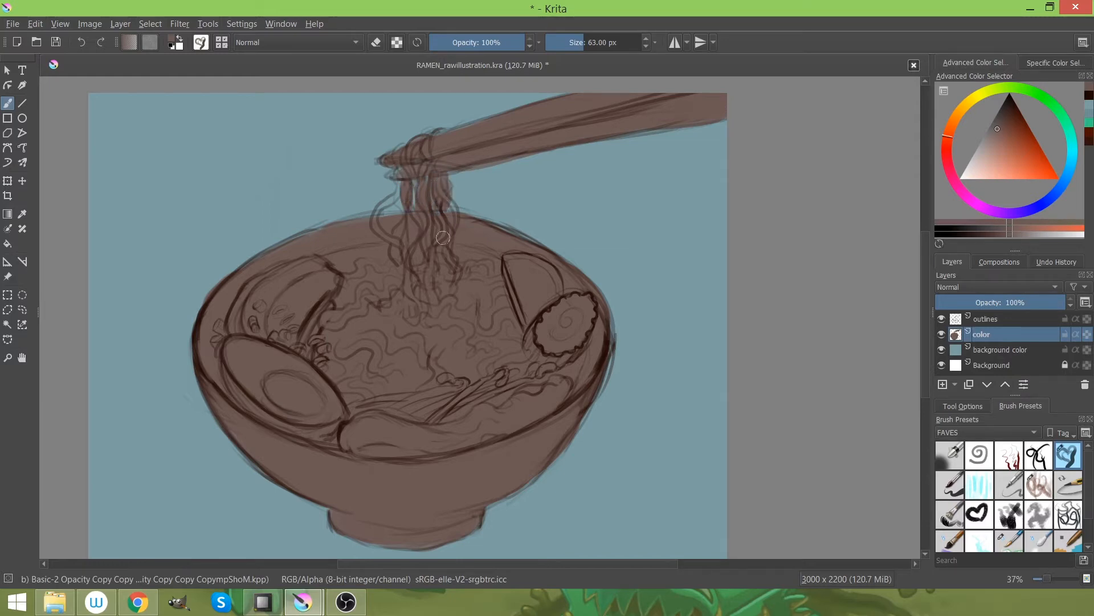
key(e)
key(bracketleft)
key(e)
key(e)
key(e)
mouse_move(403, 174)
mouse_down()
mouse_move(406, 230)
mouse_move(409, 199)
mouse_up()
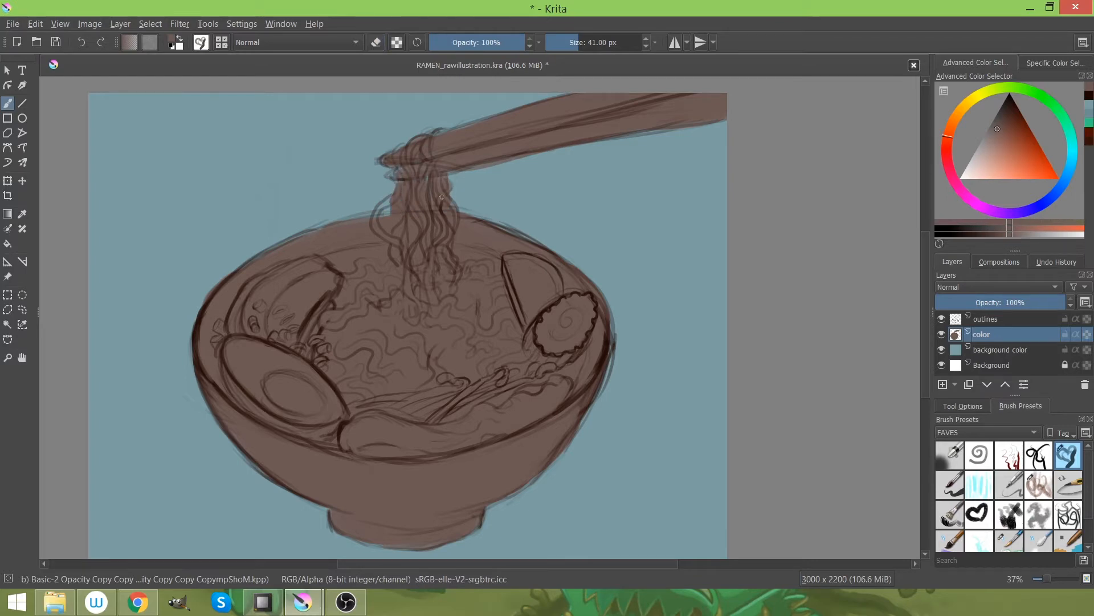
drag(305, 232, 361, 222)
drag(514, 225, 516, 238)
Paint the first wavy noodle strands at the bowl's center in light orange with an enlarged brush
click(957, 122)
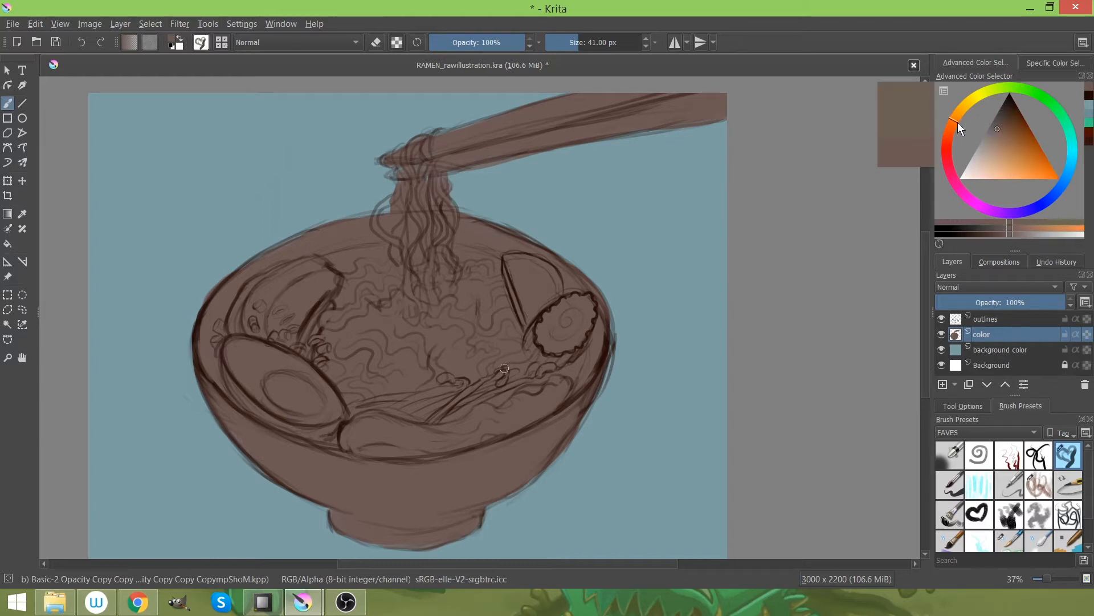
click(1000, 162)
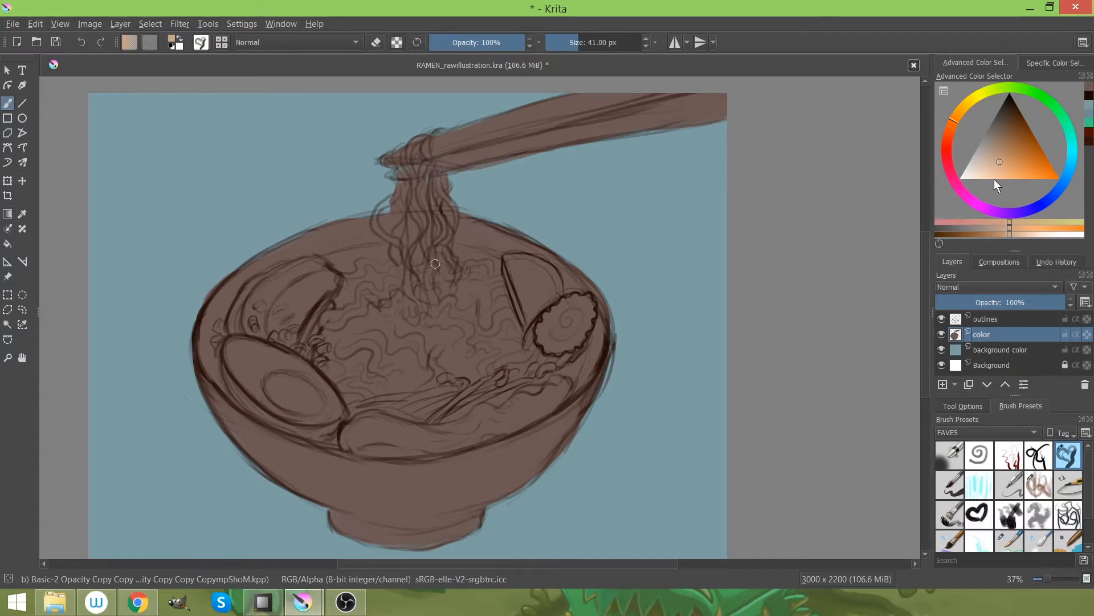
click(1004, 167)
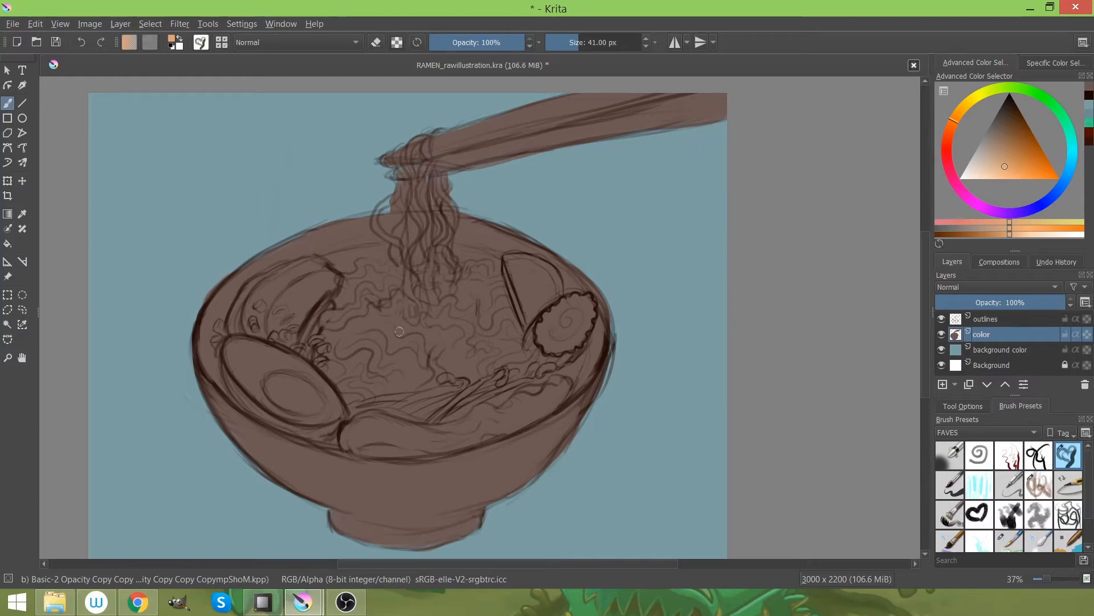
drag(389, 330, 425, 360)
key(])
key(])
key(])
key(])
key(])
key(])
key(])
key(])
key(])
key(])
drag(357, 348, 393, 371)
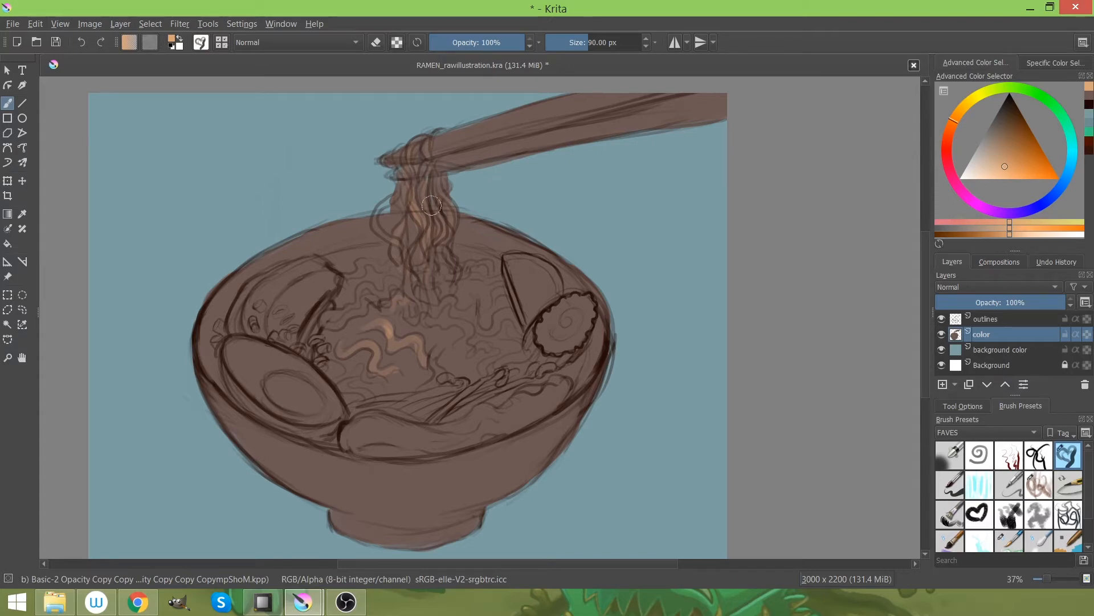
Paint light orange strands on the noodles hanging from the chopsticks with a smaller brush
key(bracketleft)
key(bracketleft)
key(bracketleft)
key(bracketleft)
key(bracketleft)
drag(431, 158, 407, 152)
Add light orange wavy strands to the noodles near the back of the bowl with a 96 px brush
key(bracketright)
mouse_move(348, 299)
mouse_down()
mouse_move(386, 278)
mouse_move(401, 290)
mouse_move(364, 310)
mouse_up()
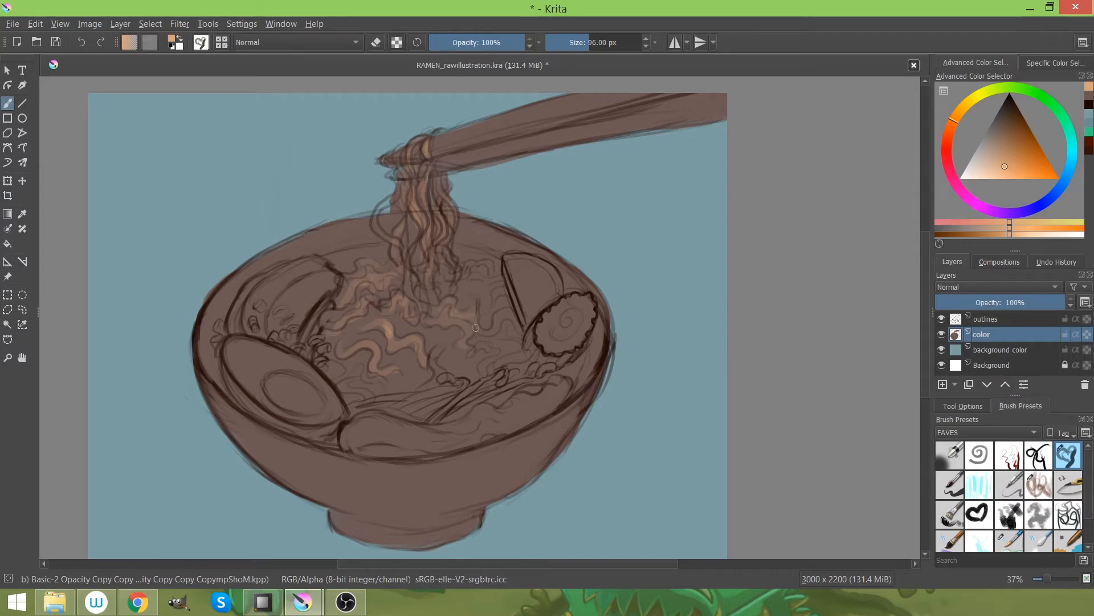
drag(468, 265, 487, 264)
Paint more light orange strands through the central and front noodles with the brush at 68 px
key(bracketleft)
key(bracketleft)
key(bracketleft)
key(bracketleft)
key(bracketleft)
drag(427, 334, 468, 359)
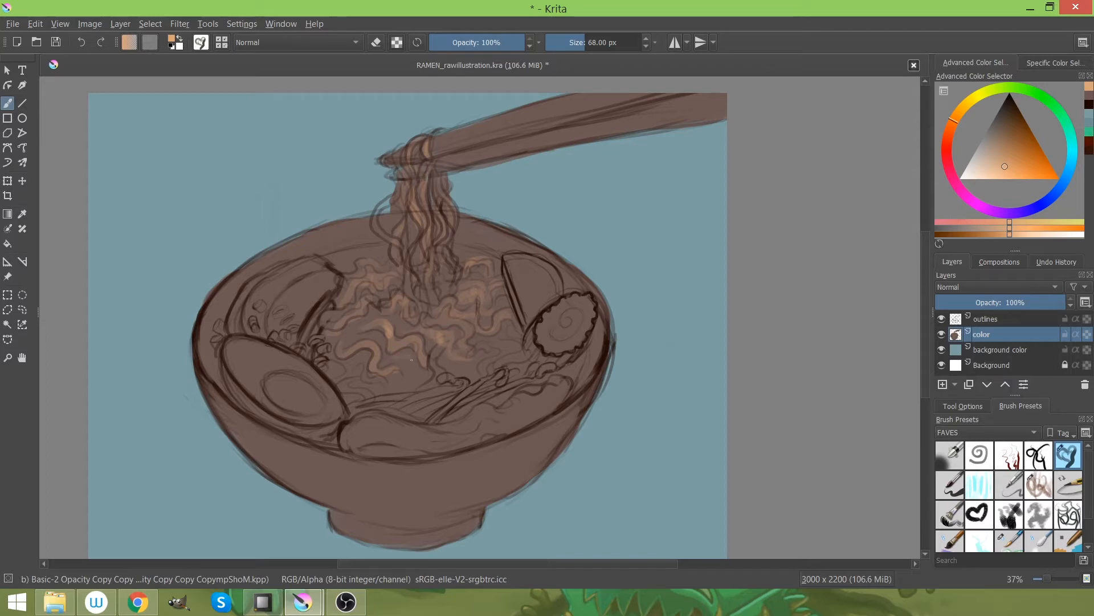
drag(394, 360, 361, 336)
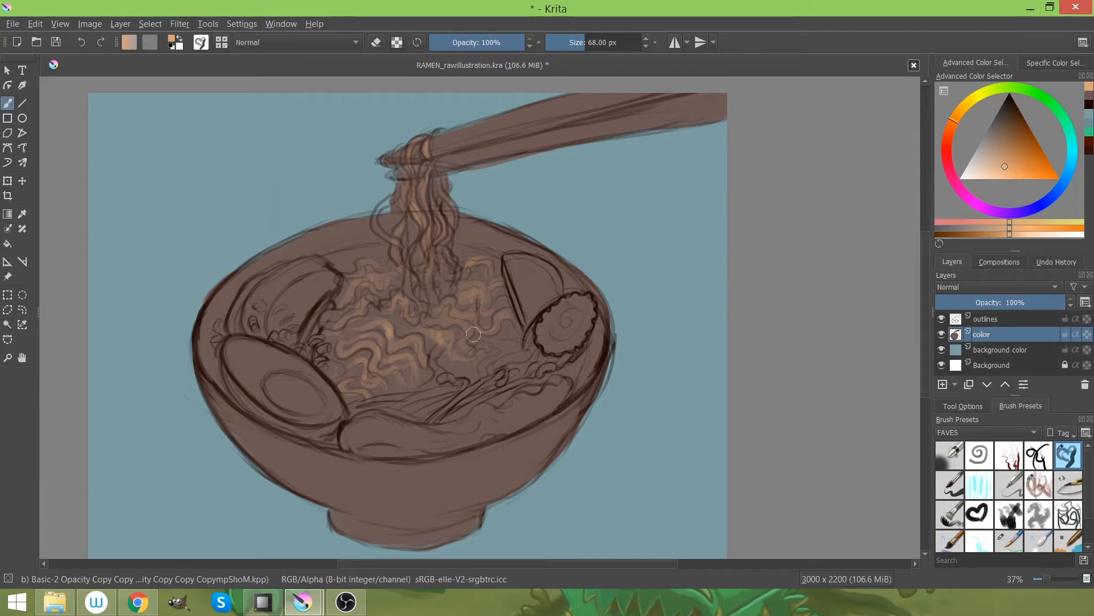
Paint the egg white in pale cream yellow with a 144 px brush, leaving the yolk area unpainted
drag(967, 108, 970, 105)
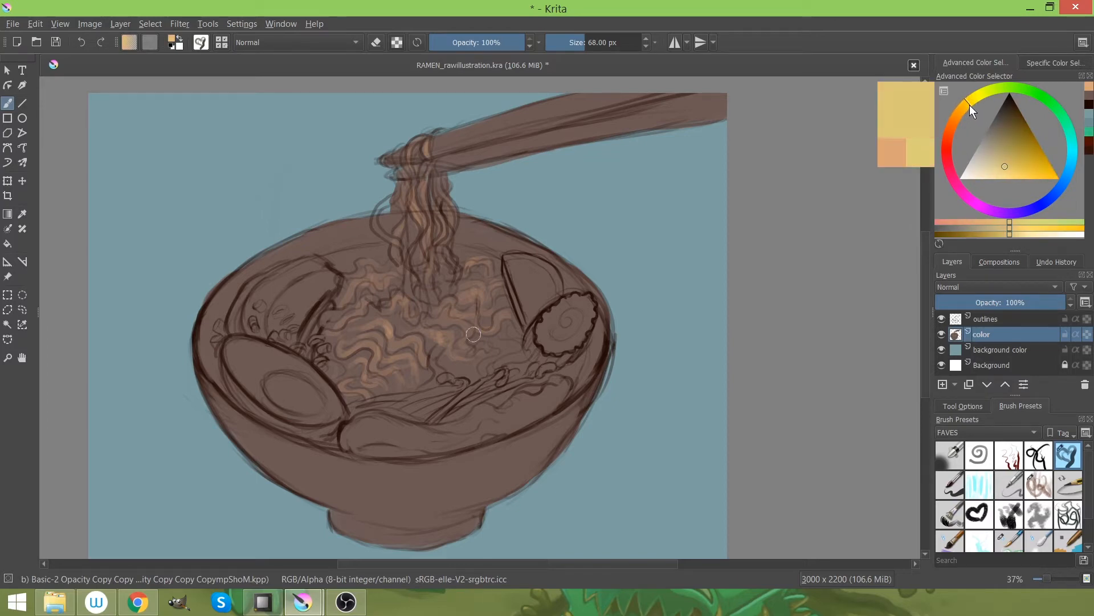
drag(1008, 152, 989, 179)
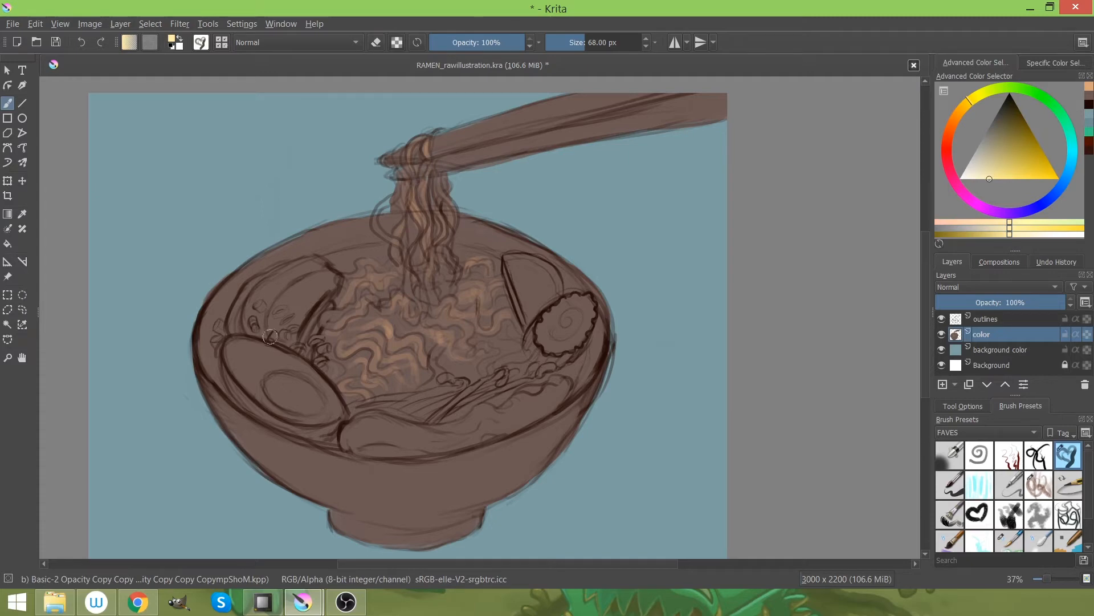
key(bracketright)
key(bracketright)
key(bracketright)
key(bracketright)
key(bracketright)
key(bracketright)
key(bracketright)
key(bracketright)
key(bracketright)
key(bracketright)
key(bracketright)
mouse_move(243, 357)
mouse_down()
mouse_move(292, 412)
mouse_move(321, 419)
mouse_move(329, 406)
mouse_move(279, 359)
mouse_move(278, 376)
mouse_move(251, 394)
mouse_move(277, 366)
mouse_move(255, 342)
mouse_move(290, 359)
mouse_move(319, 421)
mouse_up()
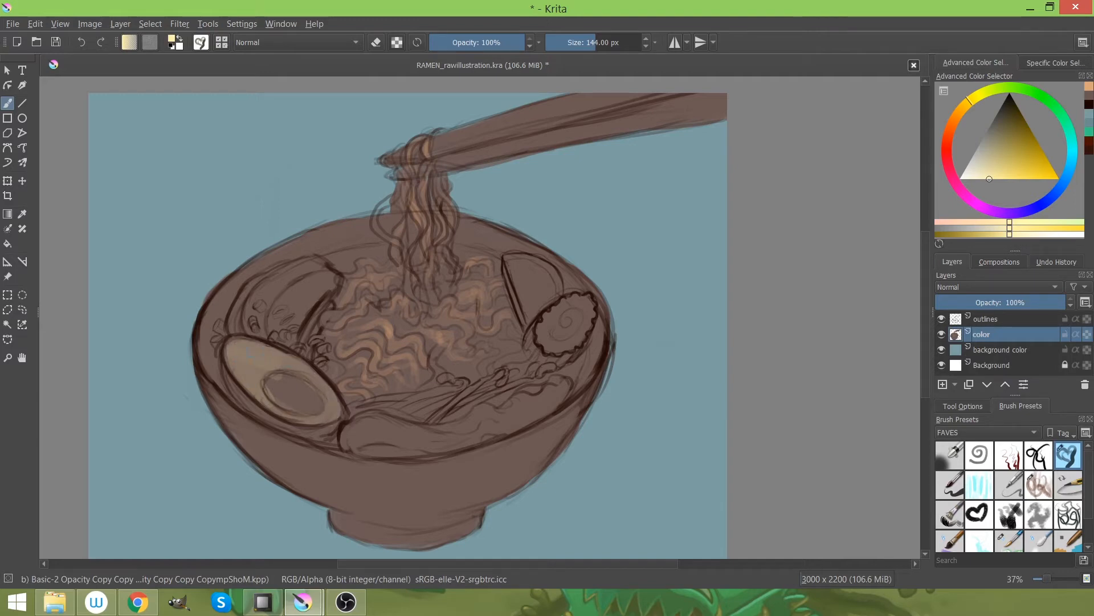
mouse_move(241, 353)
mouse_down()
mouse_move(277, 395)
mouse_move(246, 370)
mouse_move(247, 350)
mouse_move(319, 391)
mouse_move(296, 417)
mouse_up()
Fill the egg yolk with light orange using a 103 px brush
key(bracketleft)
key(bracketleft)
key(bracketleft)
key(bracketleft)
key(bracketleft)
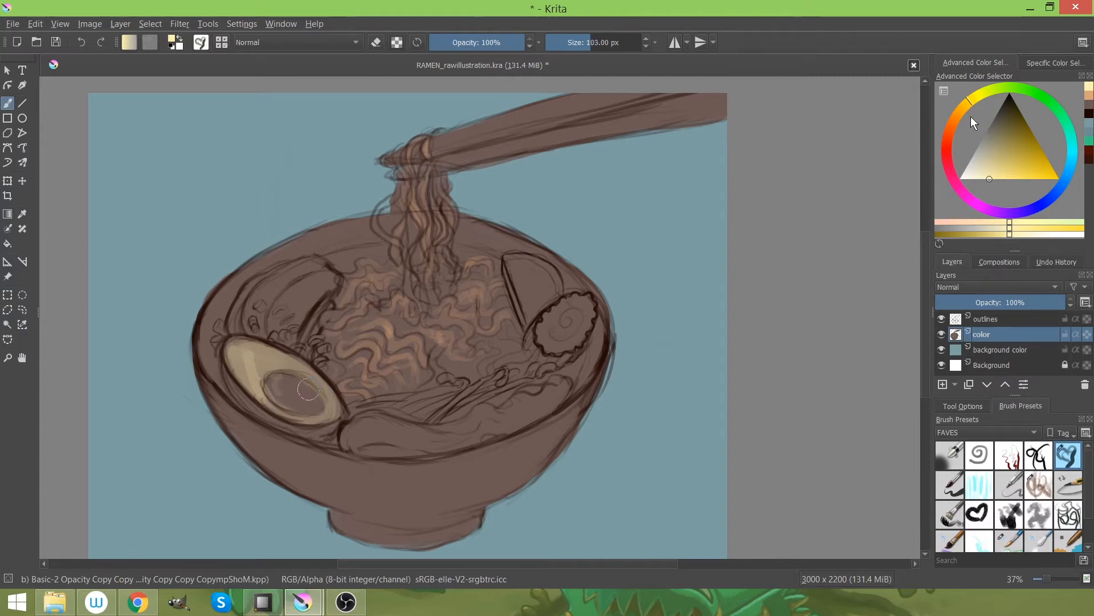
drag(965, 108, 962, 114)
drag(1018, 140, 1021, 172)
drag(284, 389, 308, 407)
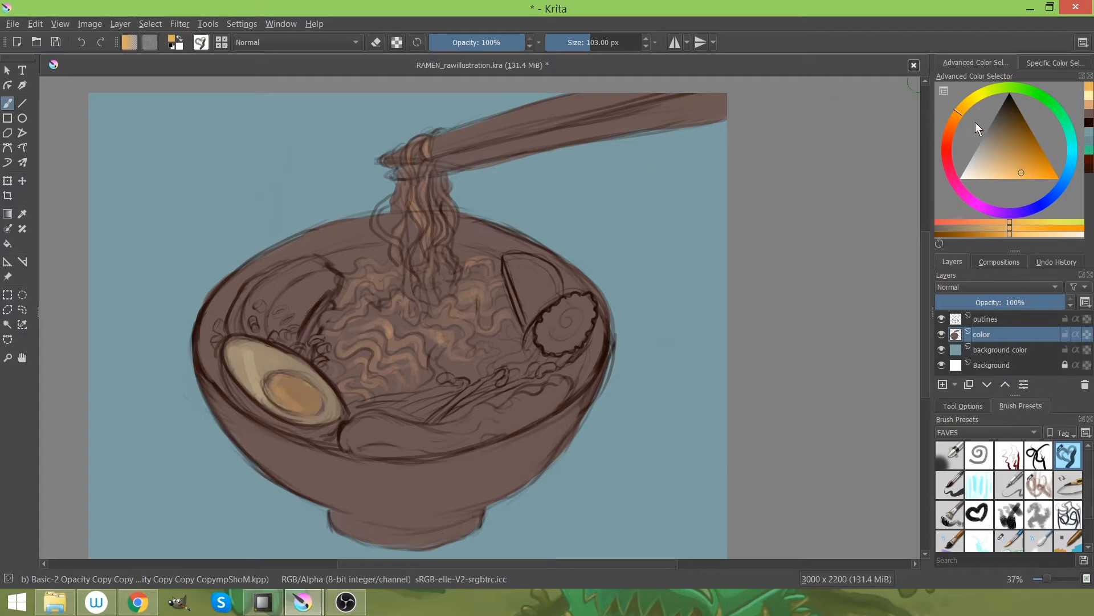
Brighten the yolk's center with warm yellow and shade the egg white's lower edge with its sampled tan
click(970, 102)
click(1029, 177)
mouse_move(295, 391)
mouse_down()
mouse_move(288, 385)
mouse_move(302, 403)
mouse_move(283, 401)
mouse_move(307, 401)
mouse_up()
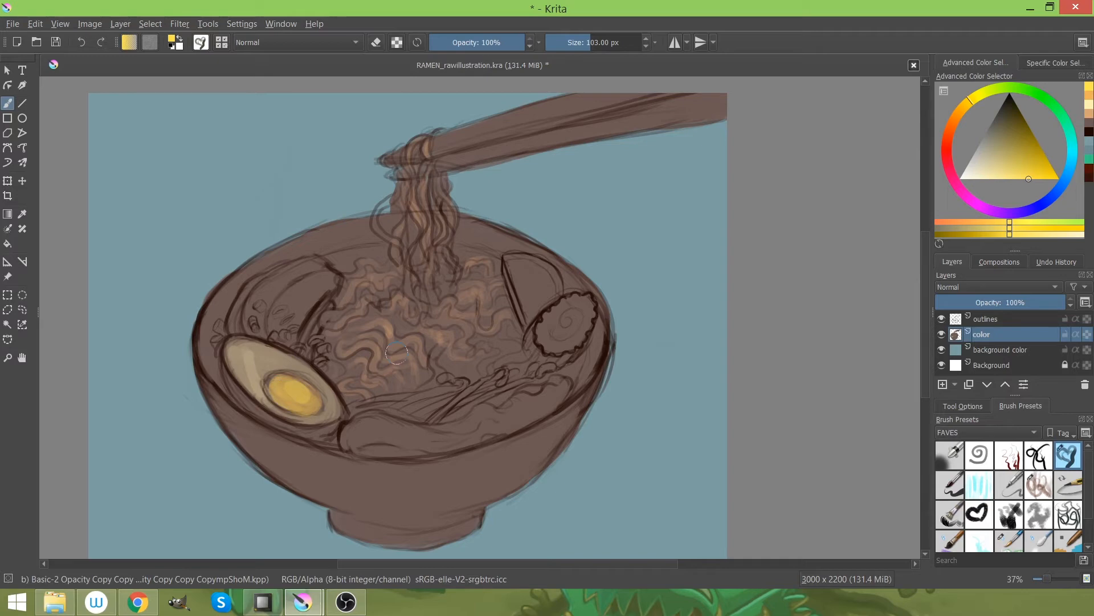
ctrl+click(252, 380)
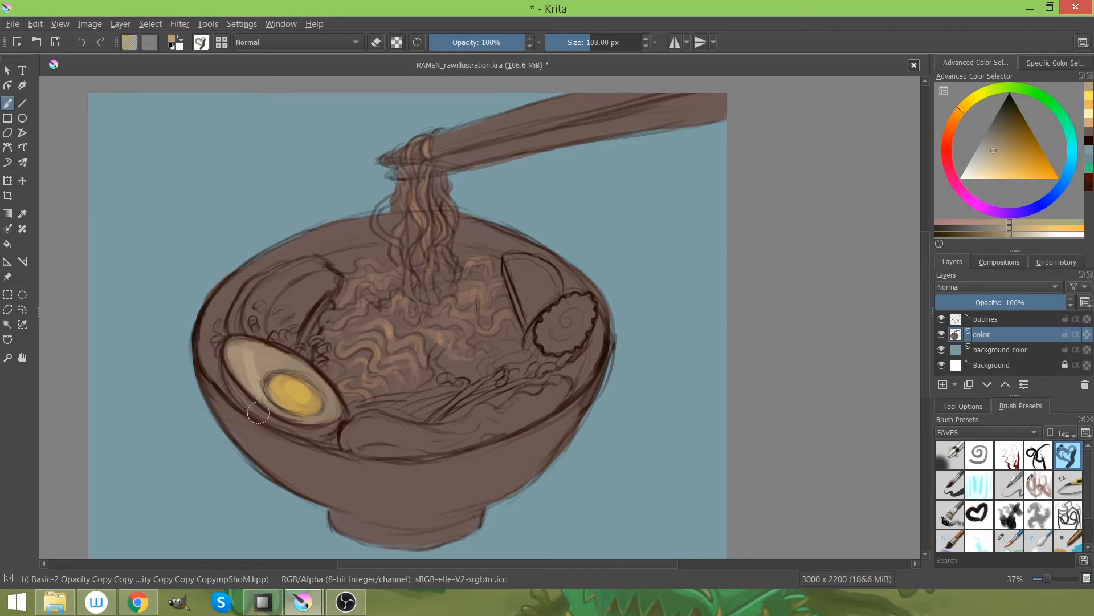
drag(326, 431, 266, 413)
Paint the leafy greens along the bowl's front inner rim in dark bluish green
click(1058, 105)
click(1060, 118)
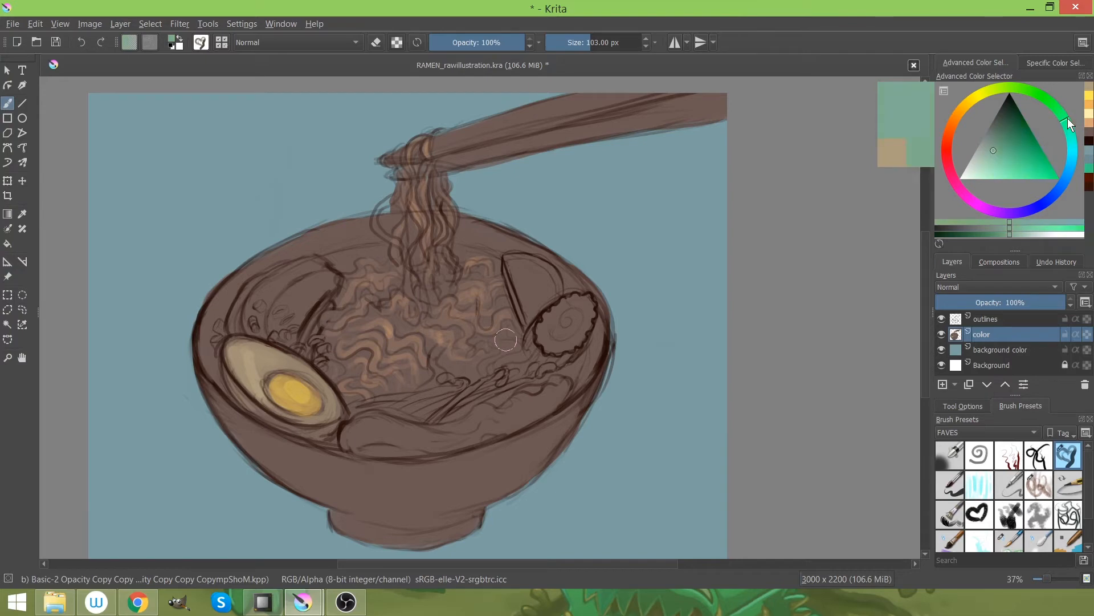
click(1009, 117)
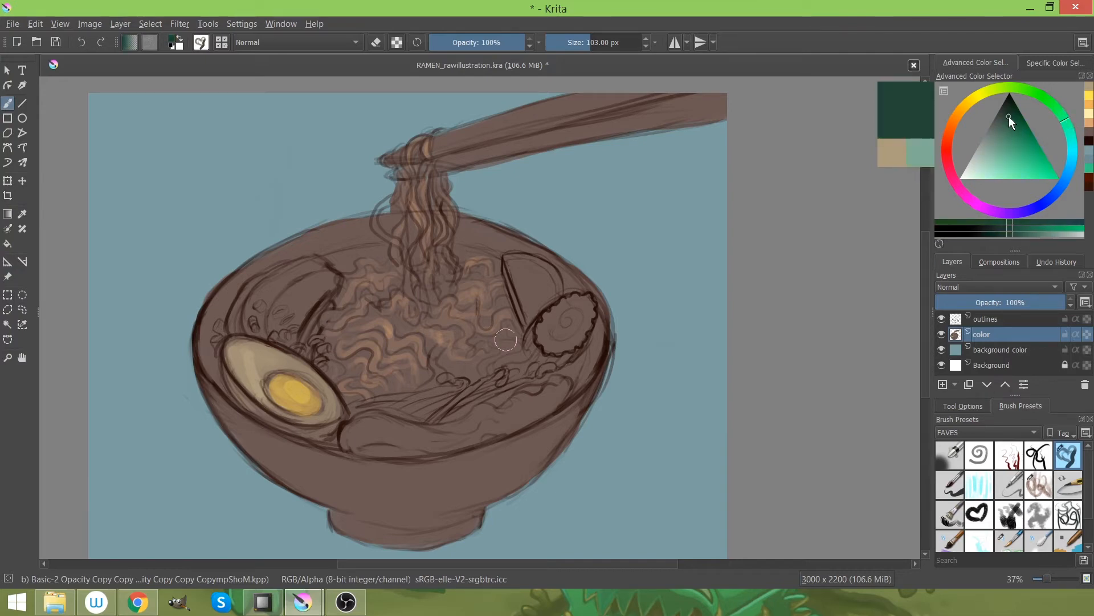
drag(1010, 115, 1013, 117)
mouse_move(489, 408)
mouse_down()
mouse_move(480, 412)
mouse_move(562, 388)
mouse_move(522, 392)
mouse_up()
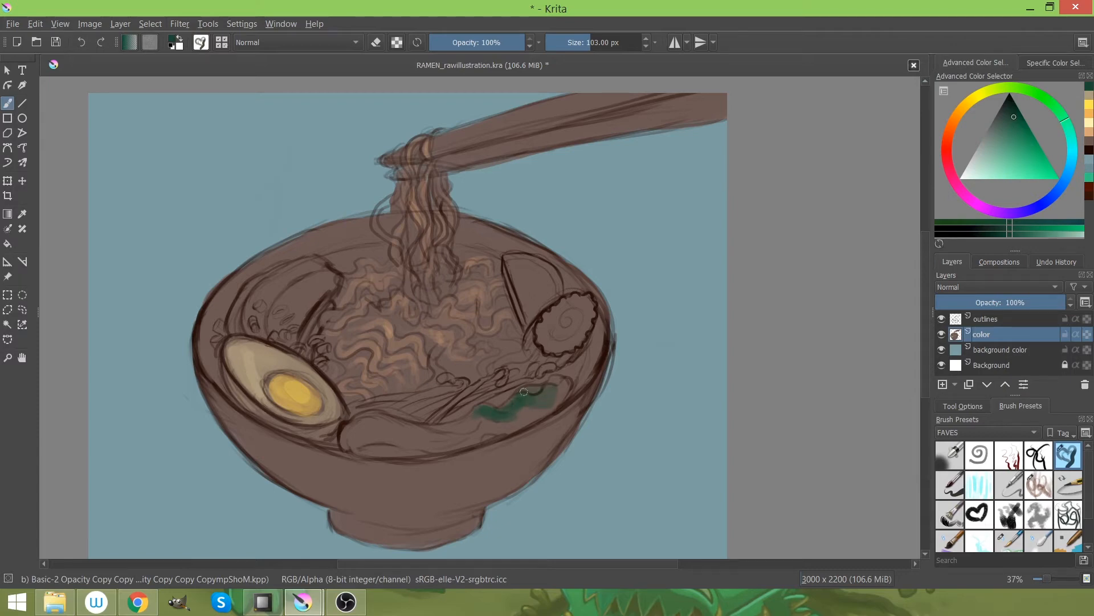
click(1007, 113)
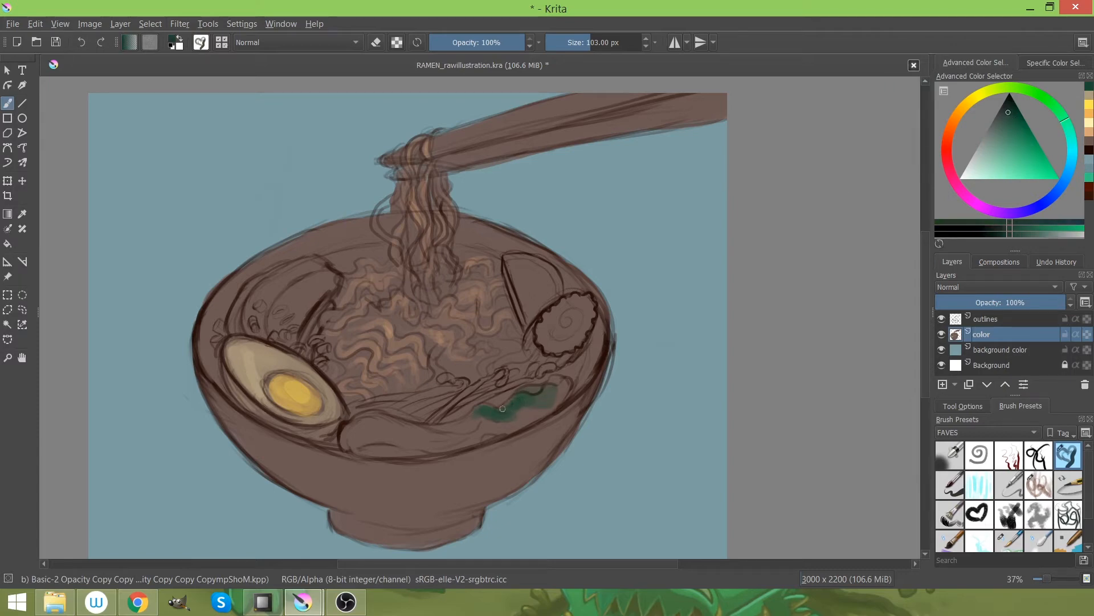
mouse_move(542, 398)
mouse_down()
mouse_move(562, 385)
mouse_move(536, 413)
mouse_move(512, 415)
mouse_move(522, 390)
mouse_up()
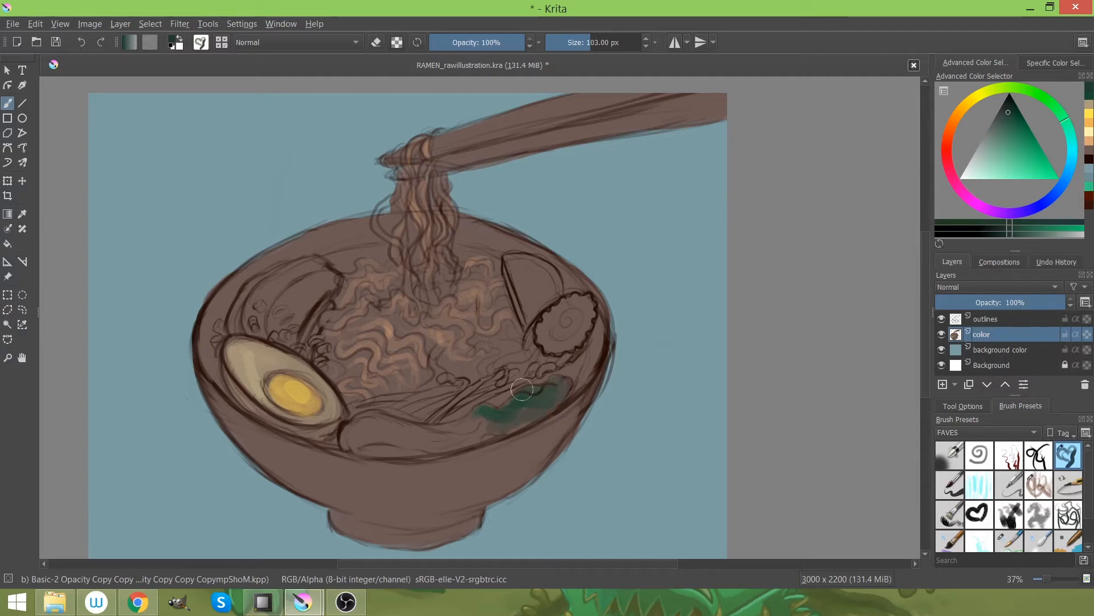
mouse_move(366, 436)
mouse_down()
mouse_move(351, 442)
mouse_move(361, 427)
mouse_move(450, 430)
mouse_move(500, 411)
mouse_move(491, 428)
mouse_move(386, 431)
mouse_move(370, 448)
mouse_move(467, 440)
mouse_move(554, 394)
mouse_move(493, 430)
mouse_move(435, 433)
mouse_move(473, 419)
mouse_up()
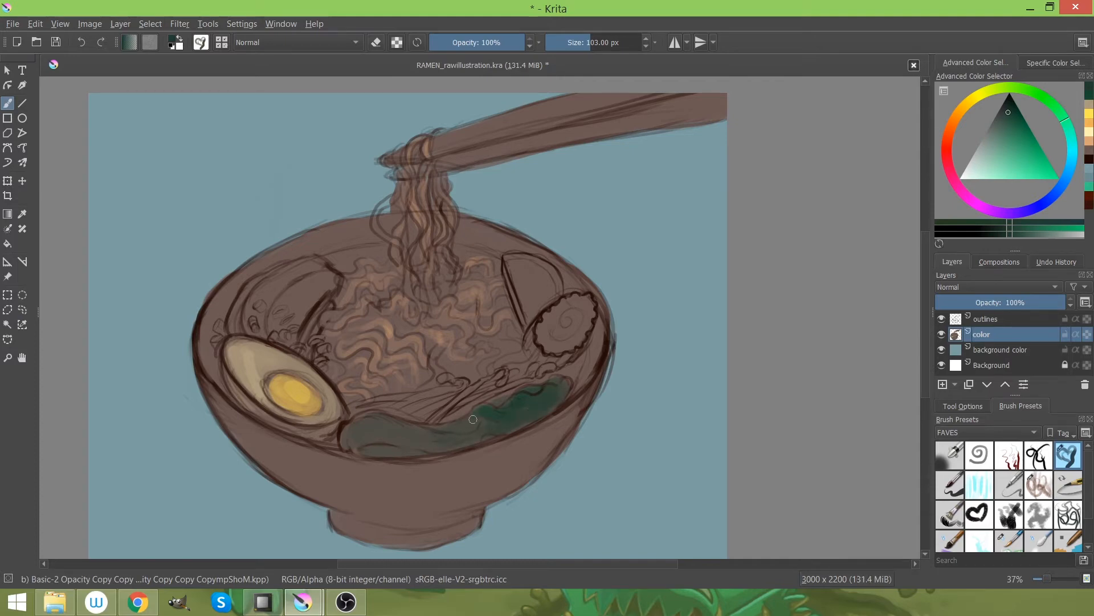
Paint the thick stem of the leafy greens in pale mint green, including the strip along its lower edge
click(1058, 104)
click(998, 161)
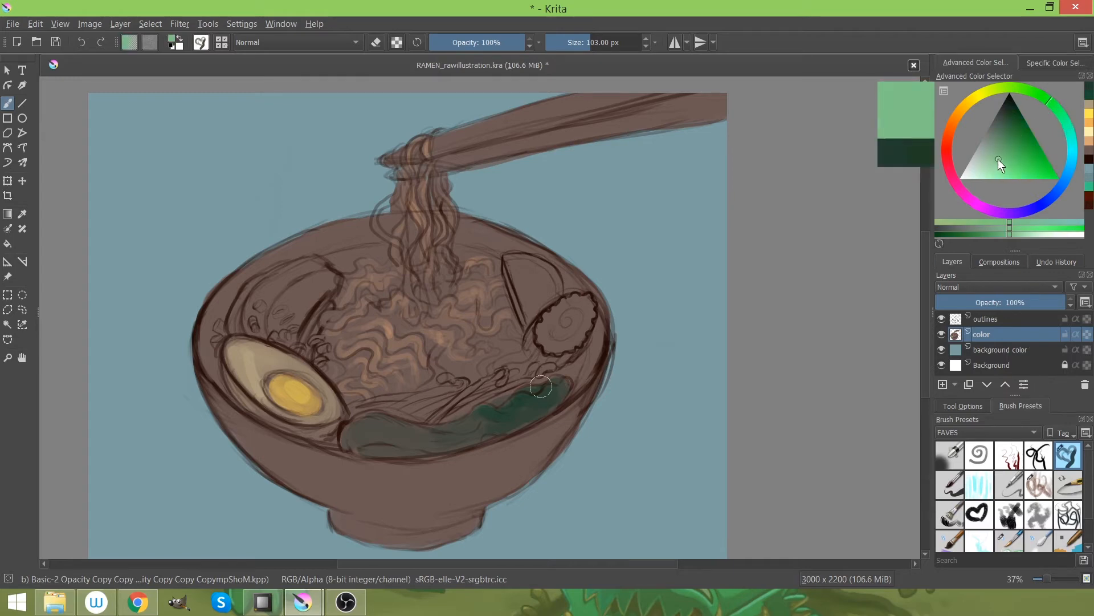
drag(999, 159, 988, 173)
key(])
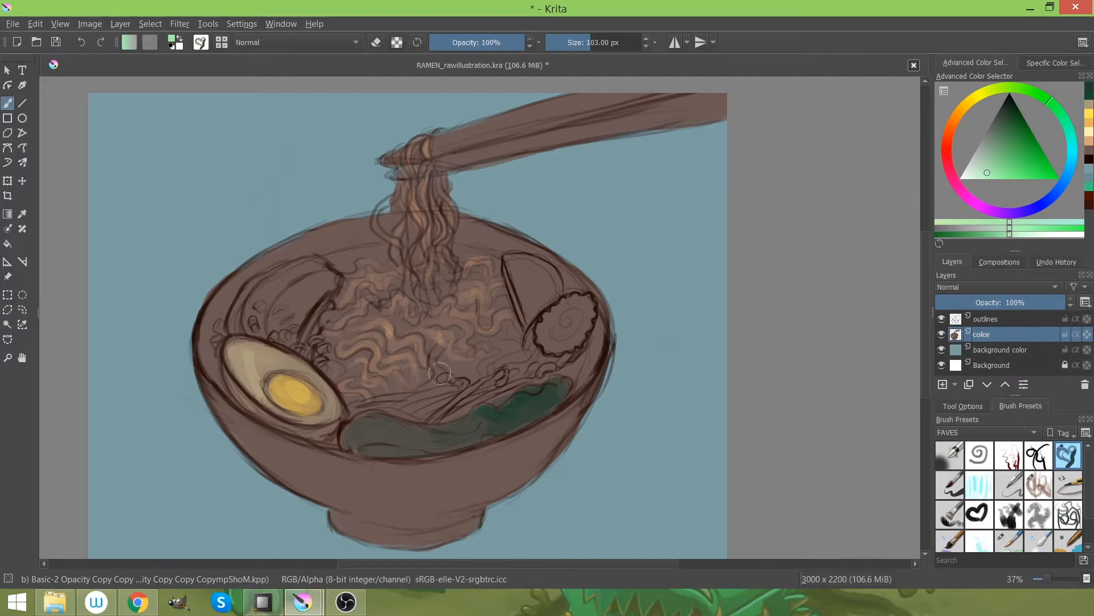
mouse_move(364, 434)
mouse_down()
mouse_move(424, 434)
mouse_move(433, 445)
mouse_up()
mouse_move(362, 427)
mouse_down()
mouse_move(353, 422)
mouse_move(375, 431)
mouse_move(355, 439)
mouse_move(439, 440)
mouse_move(403, 428)
mouse_up()
key([)
key([)
key([)
key([)
key([)
key([)
key([)
key([)
key([)
key(])
key(])
key(])
key(])
key(])
key(])
key(])
key(])
key(])
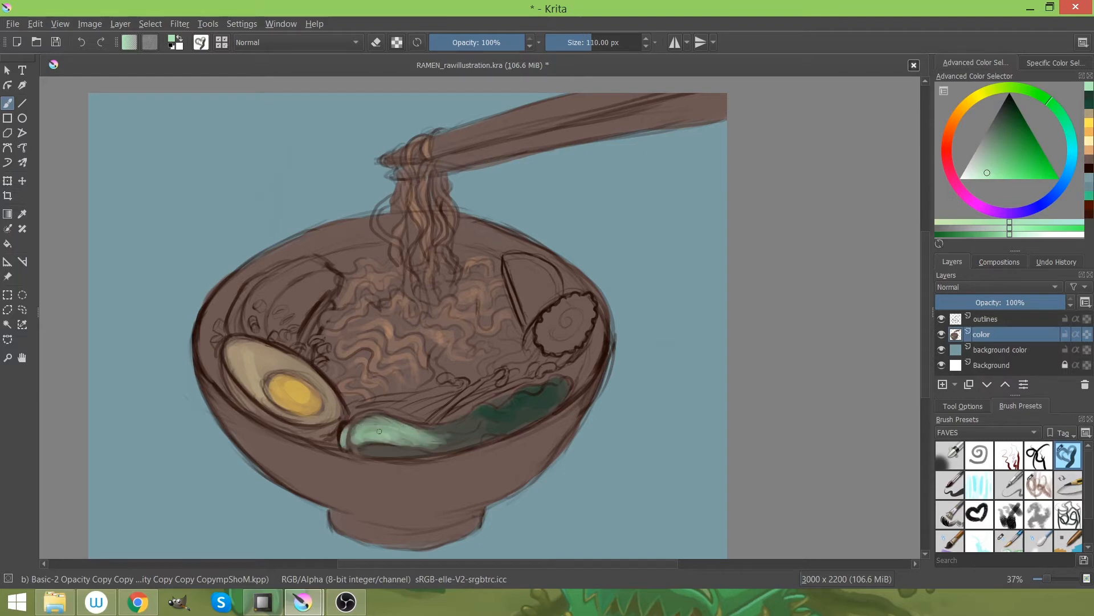
key([)
drag(398, 455, 377, 449)
Add light yellow-green highlights along the stem of the leafy greens, blending toward the dark leaves
click(1011, 85)
click(1002, 174)
mouse_move(362, 433)
mouse_down()
mouse_move(398, 441)
mouse_move(374, 429)
mouse_move(390, 421)
mouse_move(439, 436)
mouse_move(400, 453)
mouse_move(477, 418)
mouse_move(428, 430)
mouse_move(463, 437)
mouse_up()
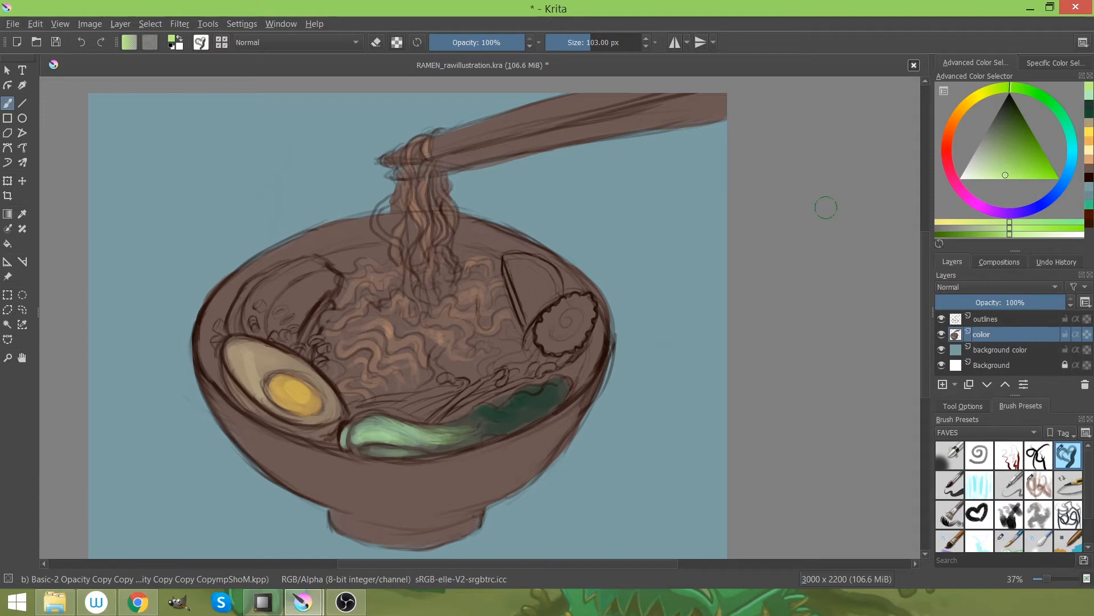
Paint the meat slice behind the egg in pale dusty pink using a 78 px brush
key(alt+Tab)
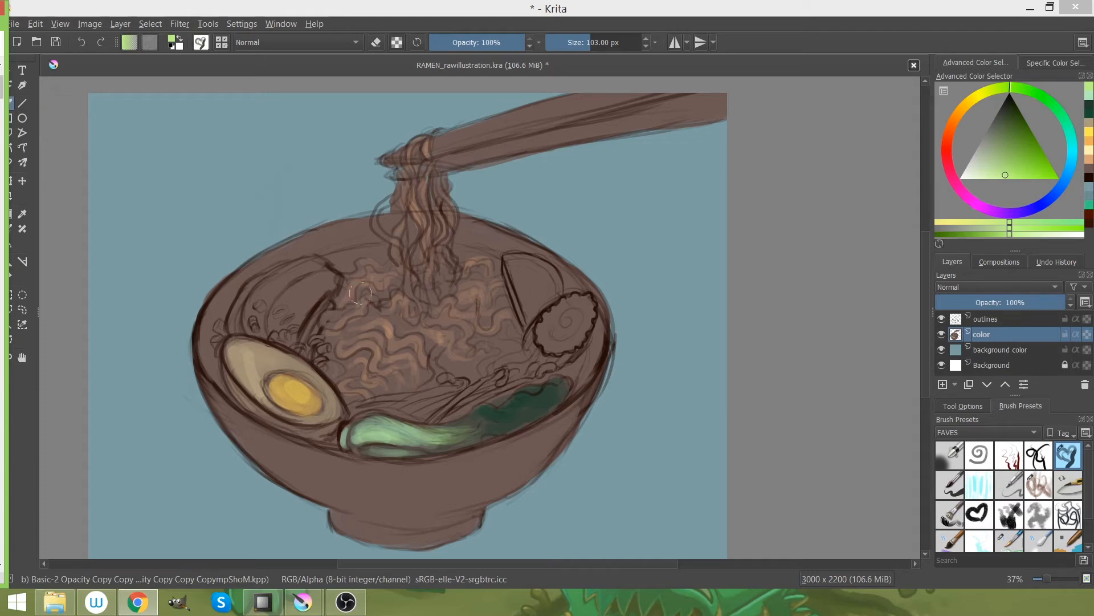
drag(953, 133, 990, 160)
click(996, 147)
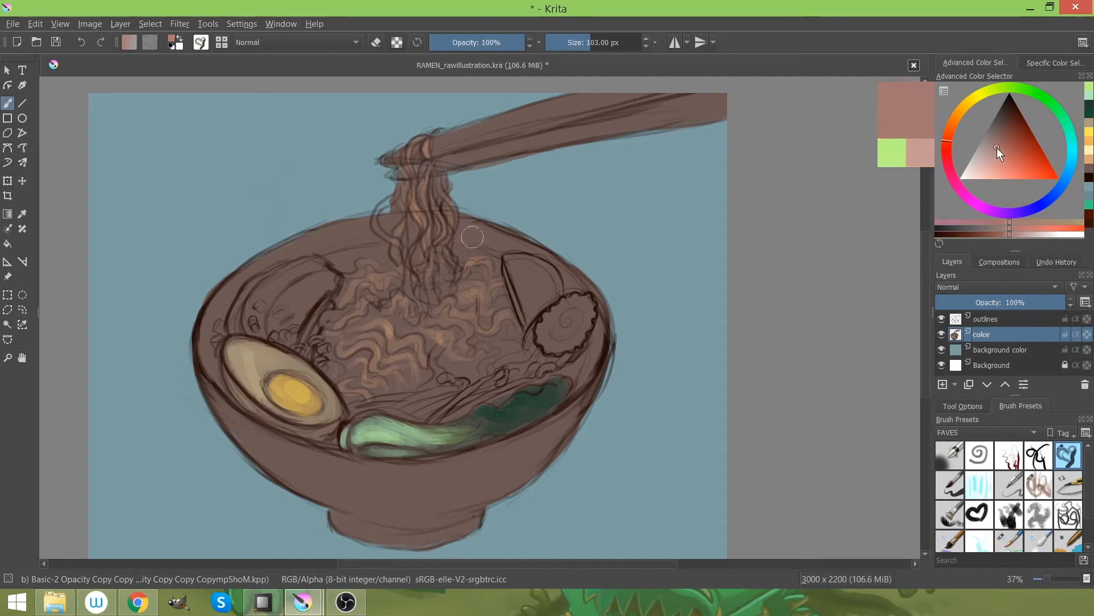
click(984, 159)
key(bracketleft)
key(bracketleft)
key(bracketleft)
key(bracketleft)
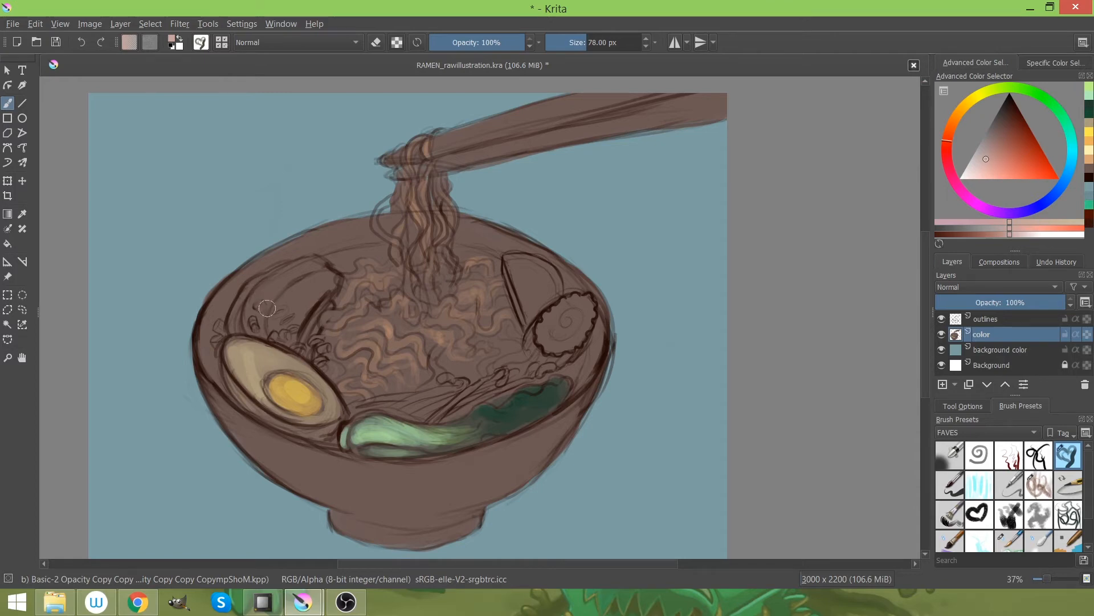
mouse_move(277, 285)
mouse_down()
mouse_move(254, 332)
mouse_move(263, 303)
mouse_up()
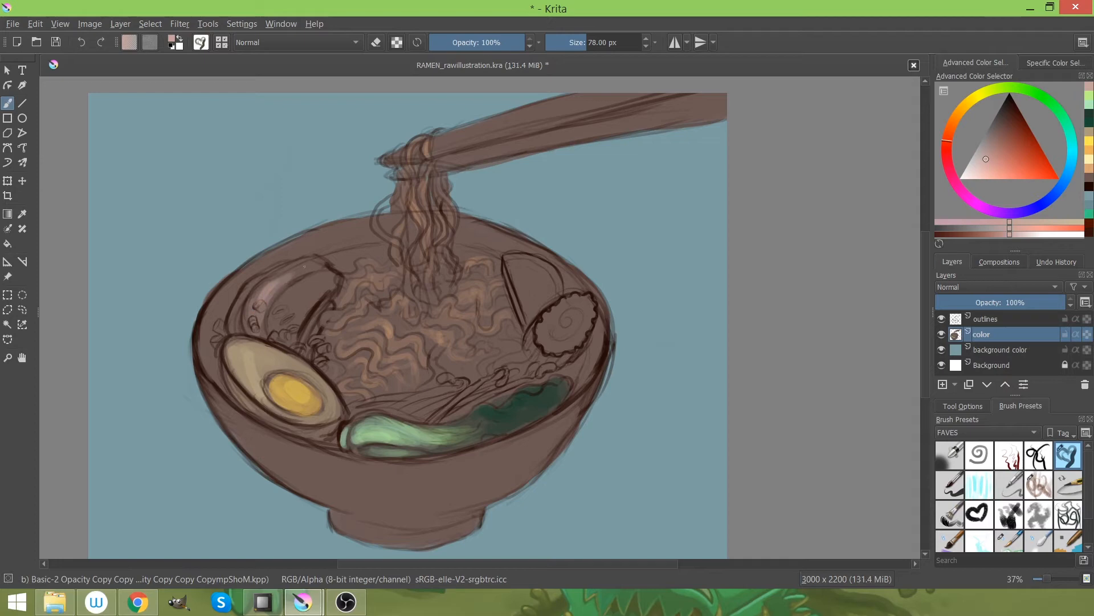
mouse_move(304, 270)
mouse_down()
mouse_move(280, 339)
mouse_move(298, 285)
mouse_move(314, 285)
mouse_up()
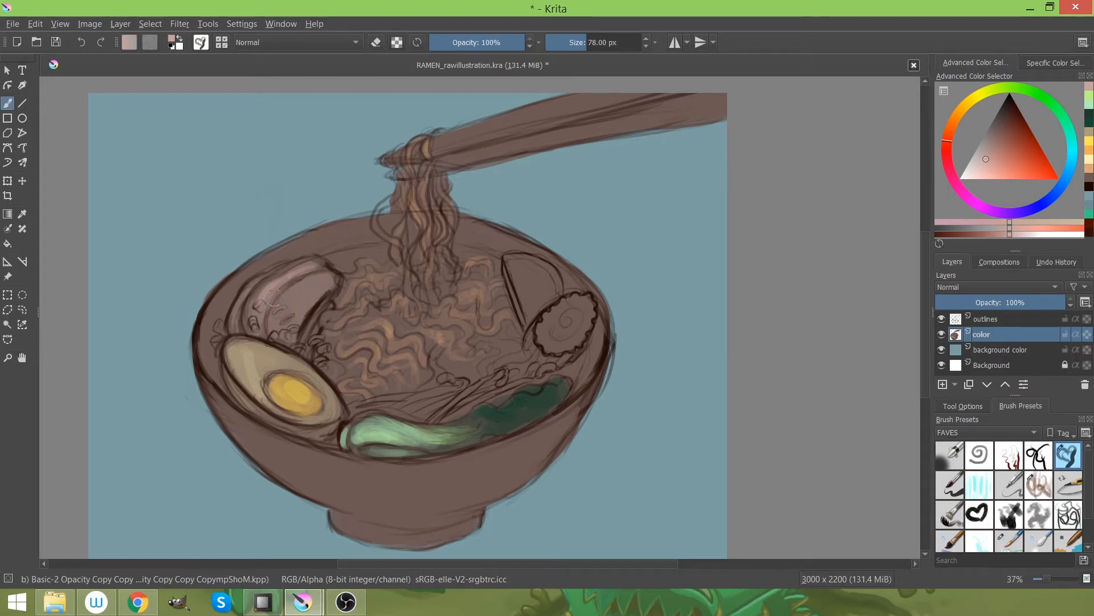
drag(303, 276, 280, 310)
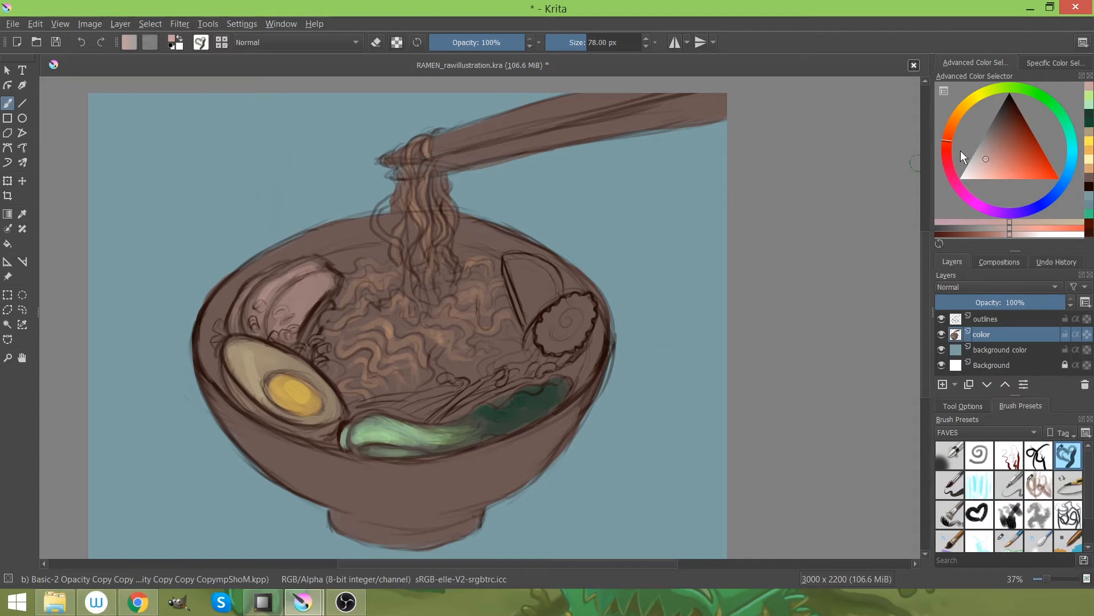
Fill the scallion pieces on the meat slice with dark bluish green, based on the leaves' sampled color, using a 16 px brush
ctrl+click(533, 397)
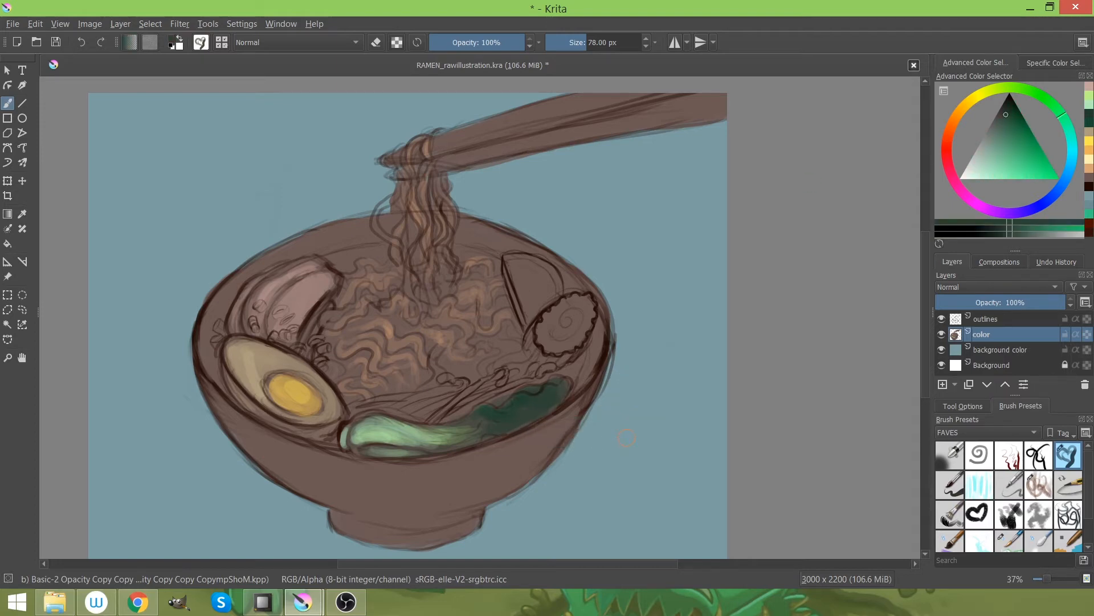
drag(1076, 149, 1011, 110)
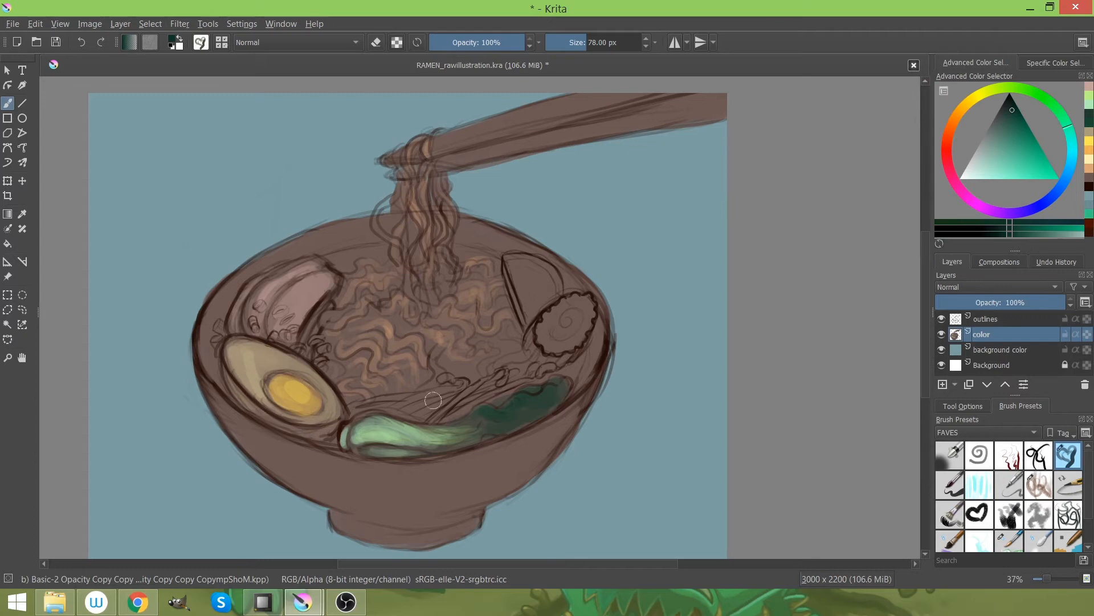
key(z)
click(352, 323)
click(492, 337)
drag(496, 363, 448, 327)
key(b)
mouse_move(288, 252)
shift+mouse_down()
mouse_move(259, 252)
mouse_move(286, 253)
mouse_move(274, 245)
mouse_move(300, 239)
mouse_move(277, 239)
shift+mouse_up()
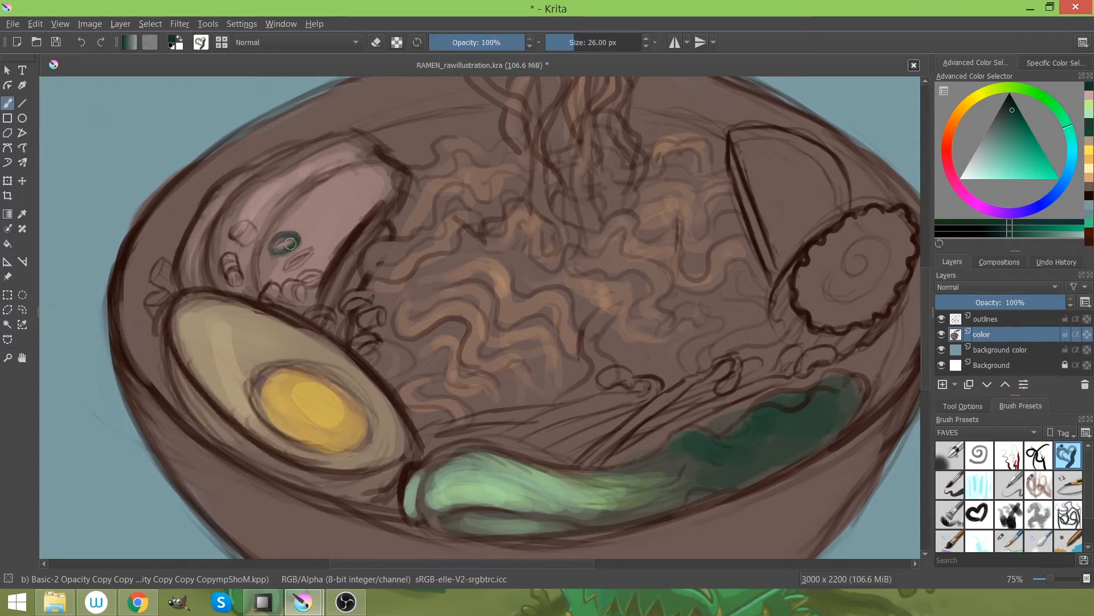
key(bracketleft)
key(bracketleft)
mouse_move(289, 264)
mouse_down()
mouse_move(311, 250)
mouse_move(296, 256)
mouse_move(250, 226)
mouse_move(245, 238)
mouse_move(248, 226)
mouse_move(239, 231)
mouse_move(247, 240)
mouse_up()
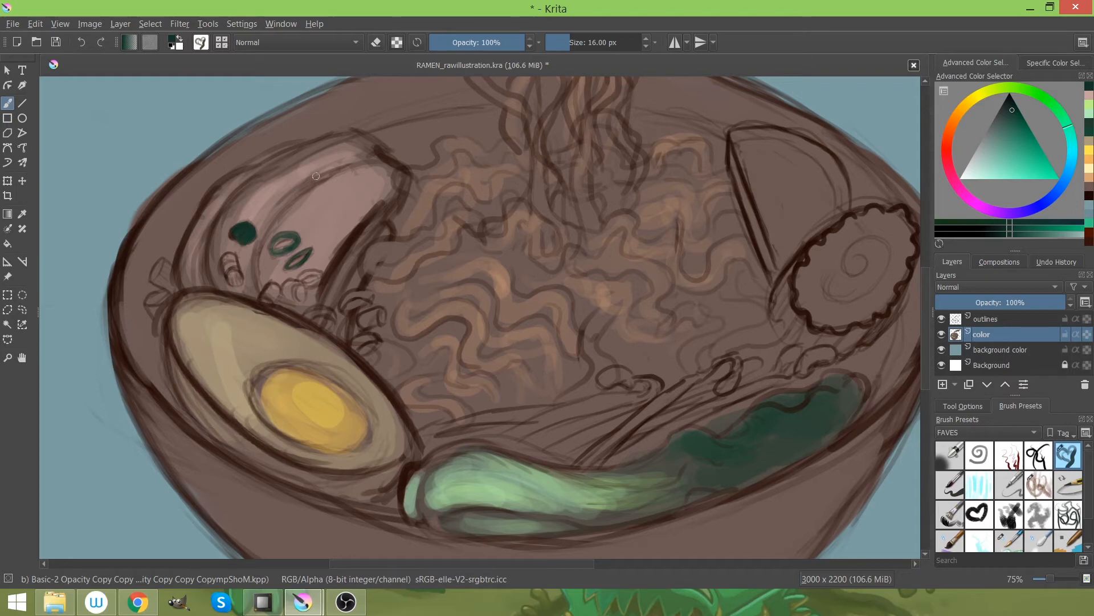
mouse_move(291, 286)
mouse_down()
mouse_move(299, 295)
mouse_move(286, 298)
mouse_move(302, 286)
mouse_move(302, 299)
mouse_move(288, 283)
mouse_move(290, 301)
mouse_move(268, 288)
mouse_move(277, 290)
mouse_move(267, 301)
mouse_move(278, 290)
mouse_up()
mouse_move(228, 265)
mouse_down()
mouse_move(236, 282)
mouse_move(229, 255)
mouse_move(238, 283)
mouse_move(233, 257)
mouse_up()
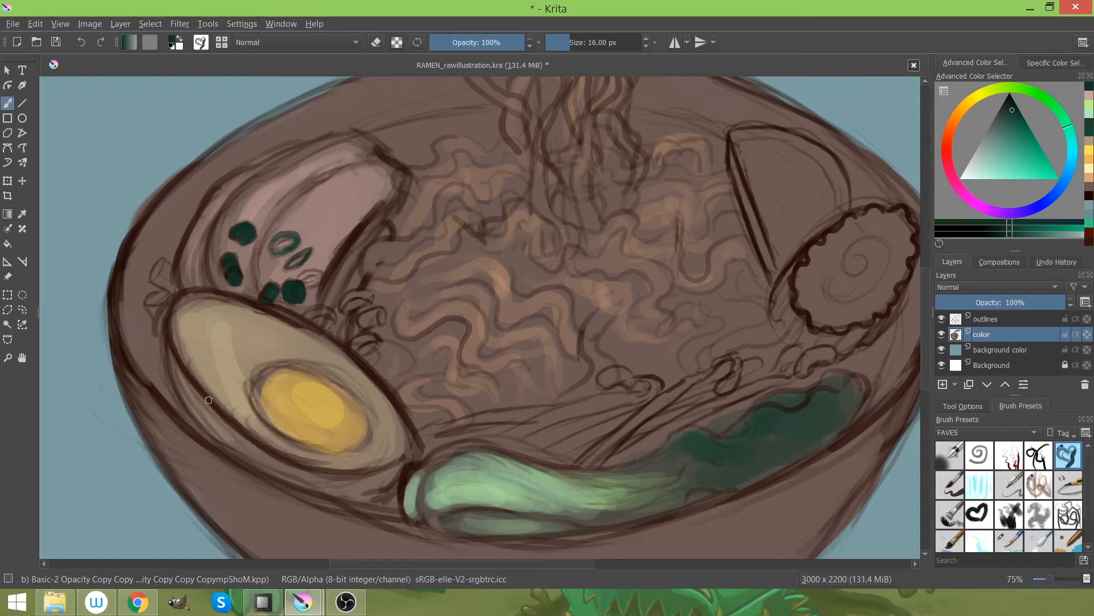
Fill the remaining scallion pieces on both sides of the egg with the same dark green
mouse_move(158, 266)
mouse_down()
mouse_move(167, 286)
mouse_move(169, 268)
mouse_move(156, 273)
mouse_move(167, 266)
mouse_up()
mouse_move(152, 309)
mouse_down()
mouse_move(159, 294)
mouse_move(156, 303)
mouse_up()
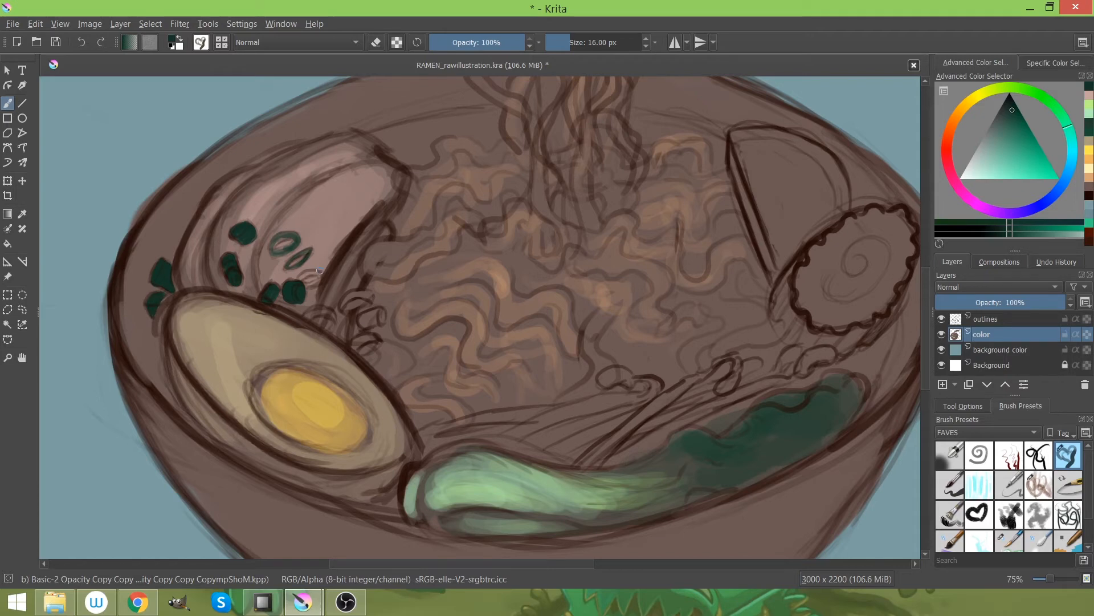
mouse_move(308, 277)
mouse_down()
mouse_move(343, 304)
mouse_move(370, 295)
mouse_move(303, 314)
mouse_move(331, 319)
mouse_move(330, 330)
mouse_move(312, 304)
mouse_move(362, 322)
mouse_move(382, 315)
mouse_move(352, 347)
mouse_move(373, 344)
mouse_move(377, 334)
mouse_up()
Paint the long thin strands above the leafy greens' stem in pale cream yellow
key(z)
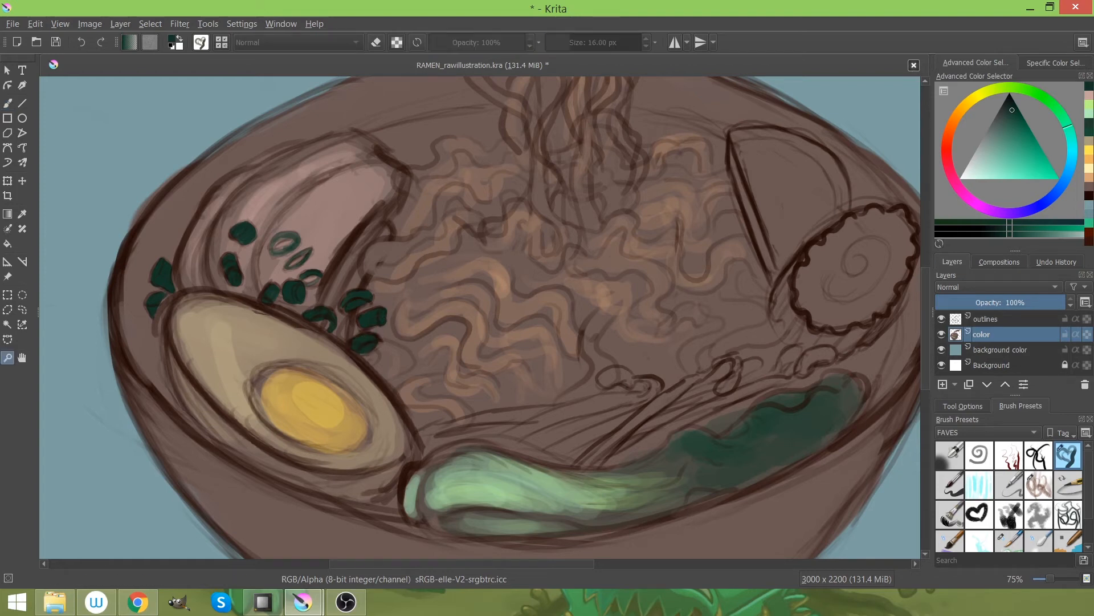
ctrl+click(676, 293)
drag(463, 288, 564, 251)
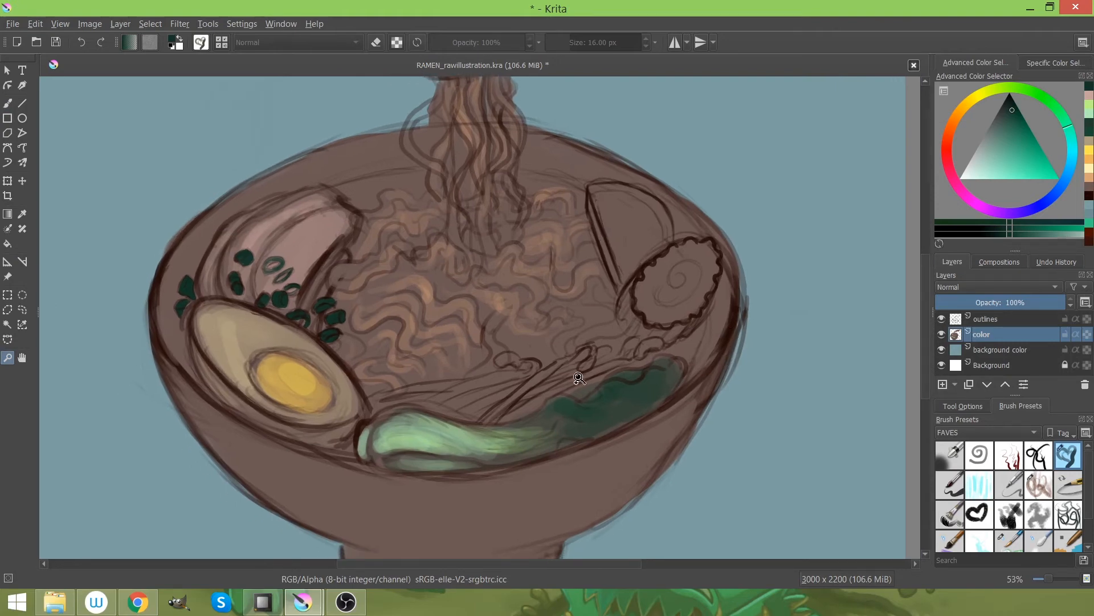
key(b)
drag(958, 112, 983, 91)
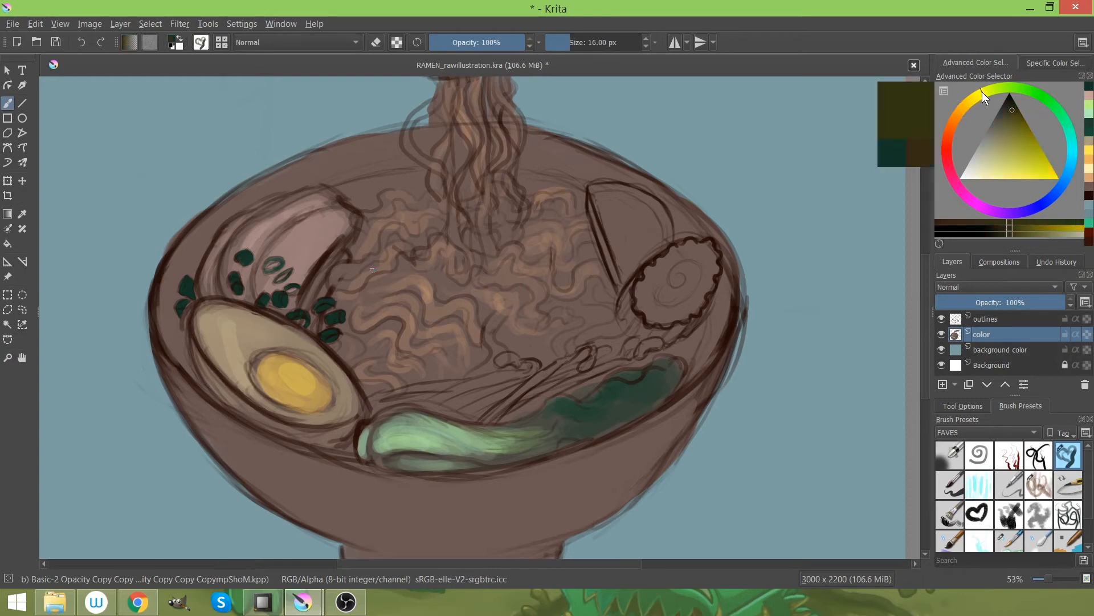
drag(1001, 167, 986, 174)
key(bracketright)
key(bracketright)
key(bracketright)
key(bracketright)
key(bracketright)
key(bracketright)
key(bracketright)
key(bracketright)
key(bracketright)
key(bracketright)
key(bracketright)
key(bracketright)
key(bracketright)
key(bracketright)
drag(447, 394, 516, 376)
mouse_move(394, 393)
mouse_down()
mouse_move(430, 386)
mouse_move(404, 408)
mouse_move(454, 414)
mouse_move(385, 403)
mouse_move(511, 392)
mouse_move(456, 403)
mouse_move(493, 391)
mouse_up()
mouse_move(460, 400)
mouse_down()
mouse_move(502, 384)
mouse_move(497, 415)
mouse_move(508, 393)
mouse_up()
Paint the diagonal crossing strands and the remaining thin strands in pale cream yellow with a 38 px brush
key(bracketleft)
key(bracketleft)
key(bracketleft)
key(bracketleft)
key(bracketleft)
drag(558, 363, 488, 421)
drag(531, 399, 554, 386)
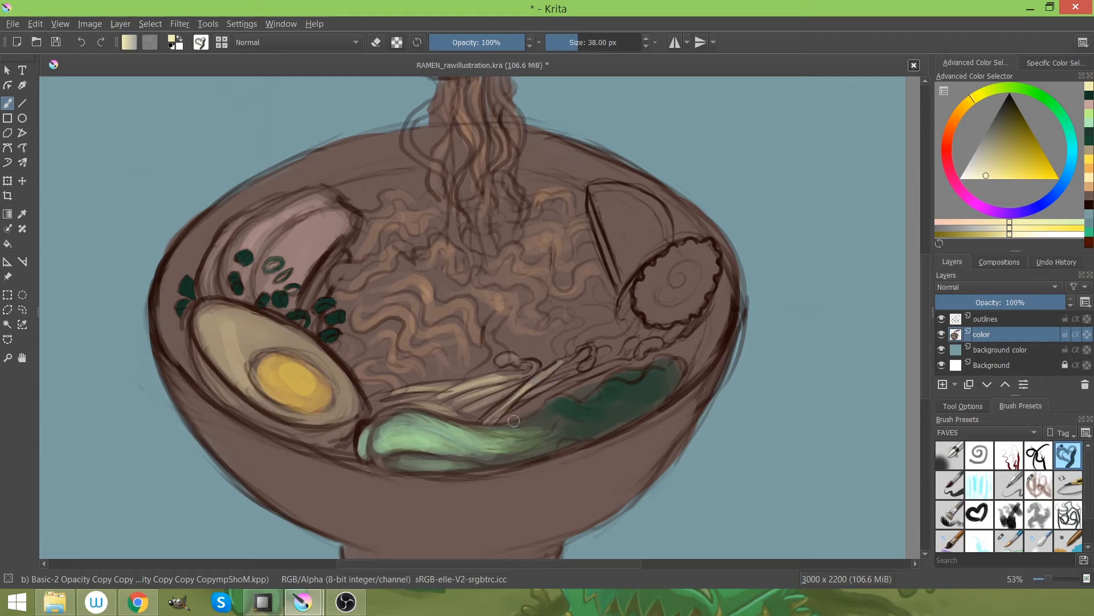
drag(508, 418, 600, 369)
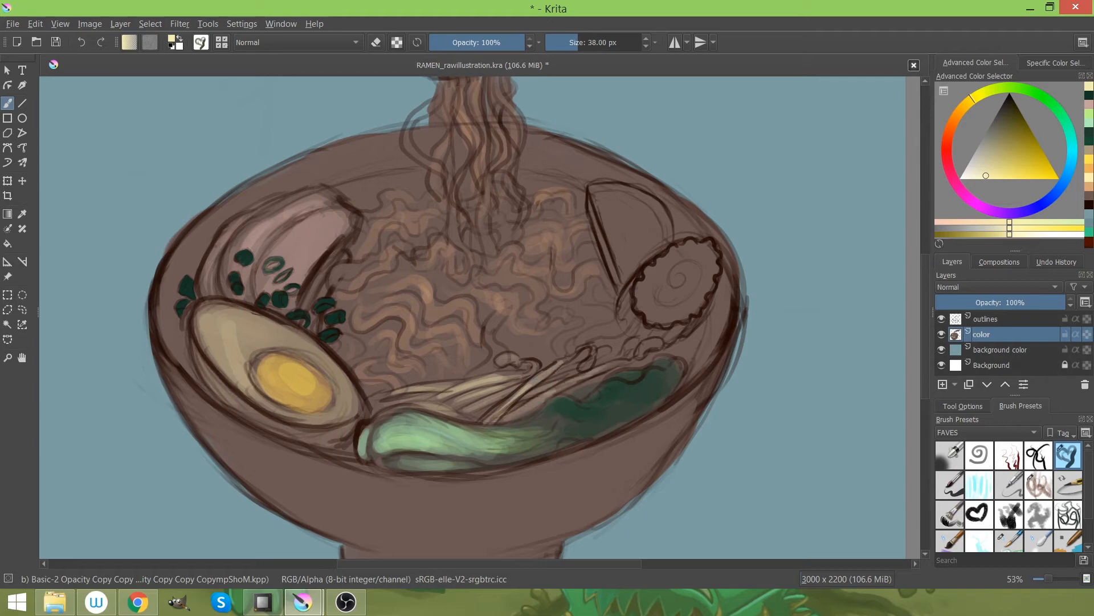
drag(452, 404, 484, 394)
drag(389, 404, 376, 408)
drag(574, 384, 622, 363)
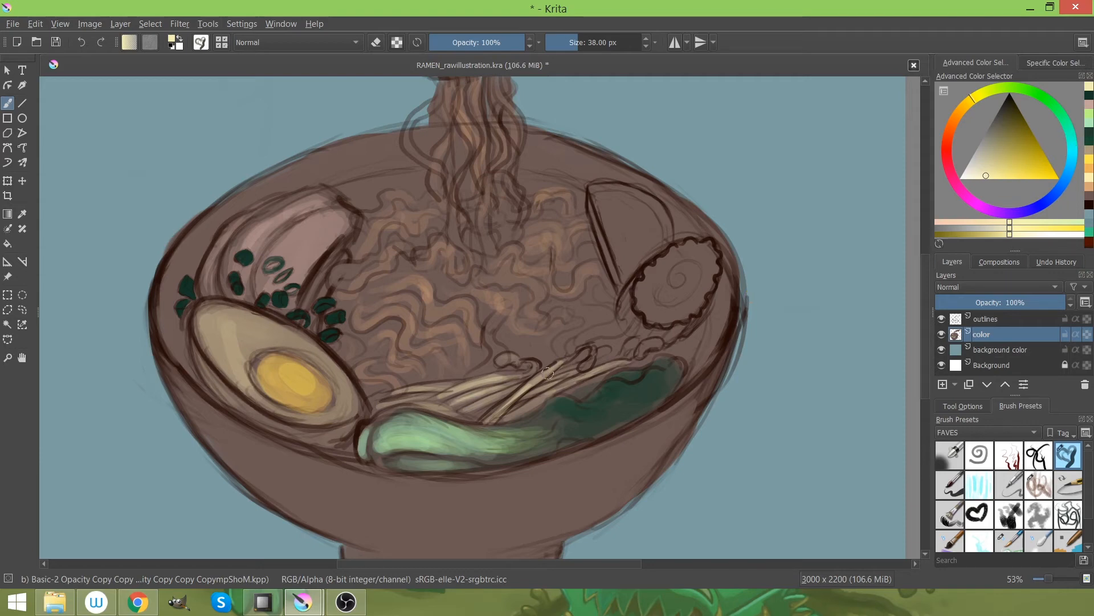
Touch up the crossing strands and fill the small rounded strand tips with the same pale cream yellow
drag(517, 417, 550, 398)
drag(590, 362, 586, 367)
click(276, 298)
mouse_move(641, 351)
mouse_down()
mouse_move(655, 345)
mouse_move(633, 344)
mouse_up()
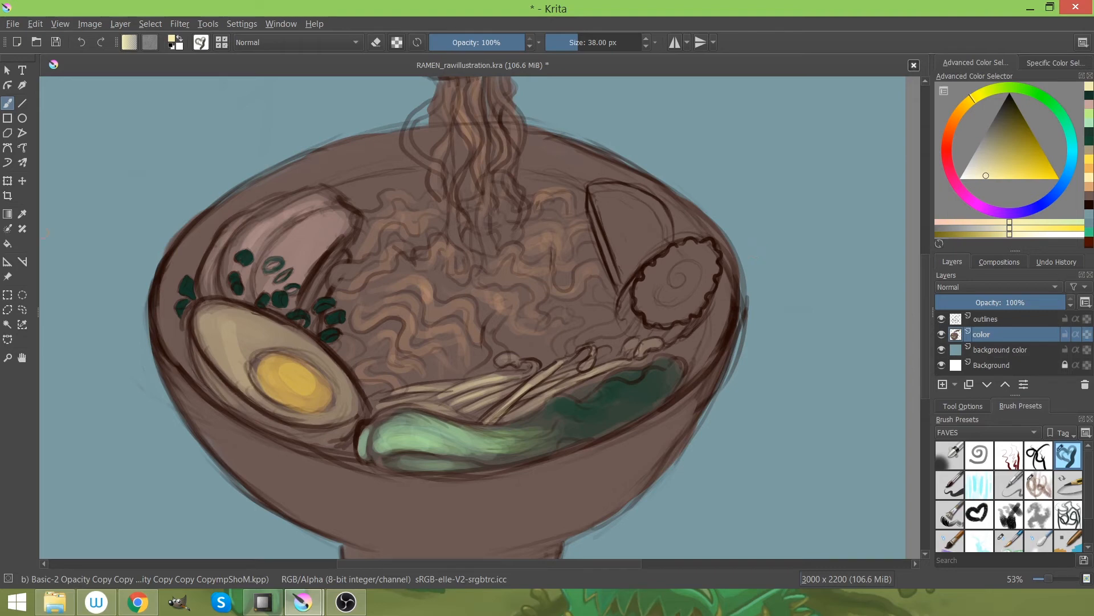
Fill the half-round slice at the bowl's back rim with light peach-orange using a 73 px brush
key(alt+Tab)
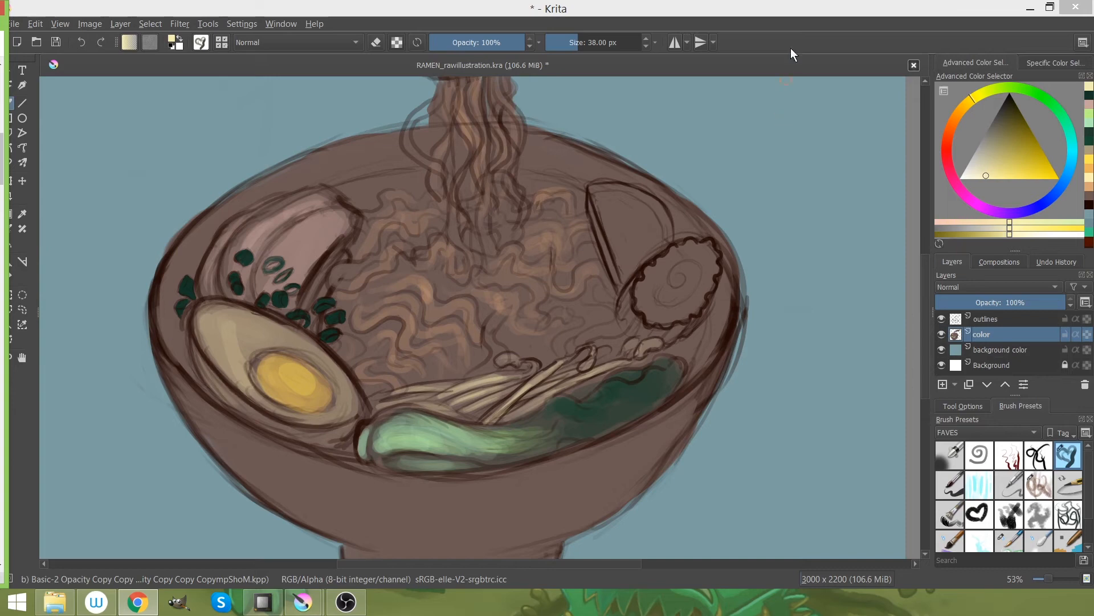
click(821, 12)
drag(968, 115, 960, 116)
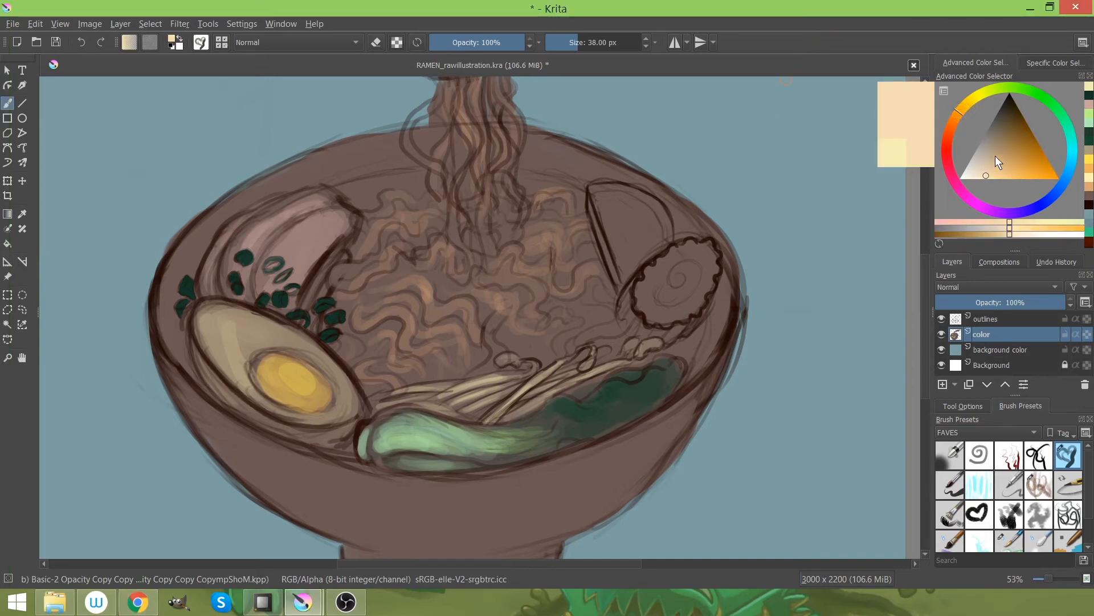
drag(997, 156, 994, 172)
click(958, 118)
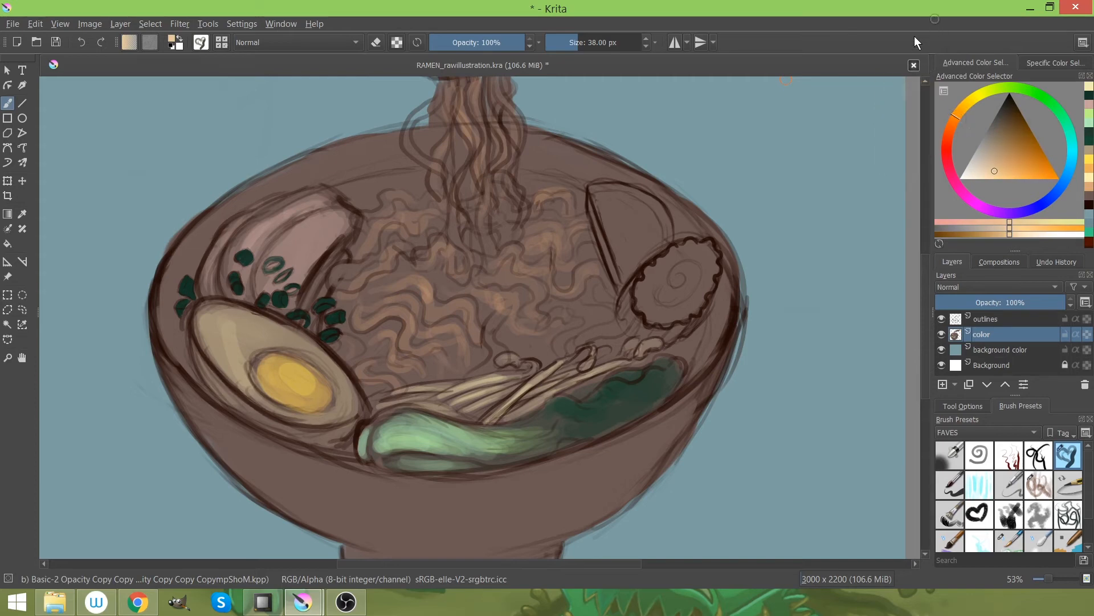
key(])
key(])
key(])
key(])
key(])
key(])
key(])
key(])
key(])
mouse_move(600, 208)
mouse_down()
mouse_move(618, 246)
mouse_move(613, 197)
mouse_move(657, 213)
mouse_move(653, 243)
mouse_move(636, 235)
mouse_move(622, 246)
mouse_move(619, 202)
mouse_move(646, 242)
mouse_move(630, 268)
mouse_up()
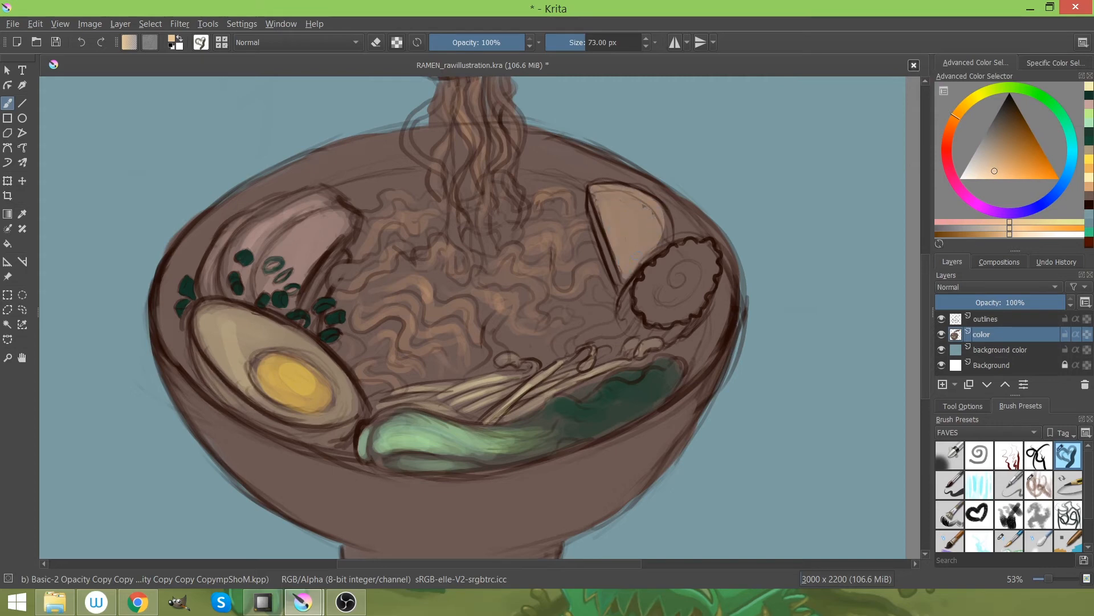
mouse_move(659, 212)
mouse_down()
mouse_move(662, 238)
mouse_move(609, 228)
mouse_move(624, 263)
mouse_move(633, 199)
mouse_move(627, 216)
mouse_move(641, 205)
mouse_move(653, 242)
mouse_move(606, 240)
mouse_move(600, 218)
mouse_up()
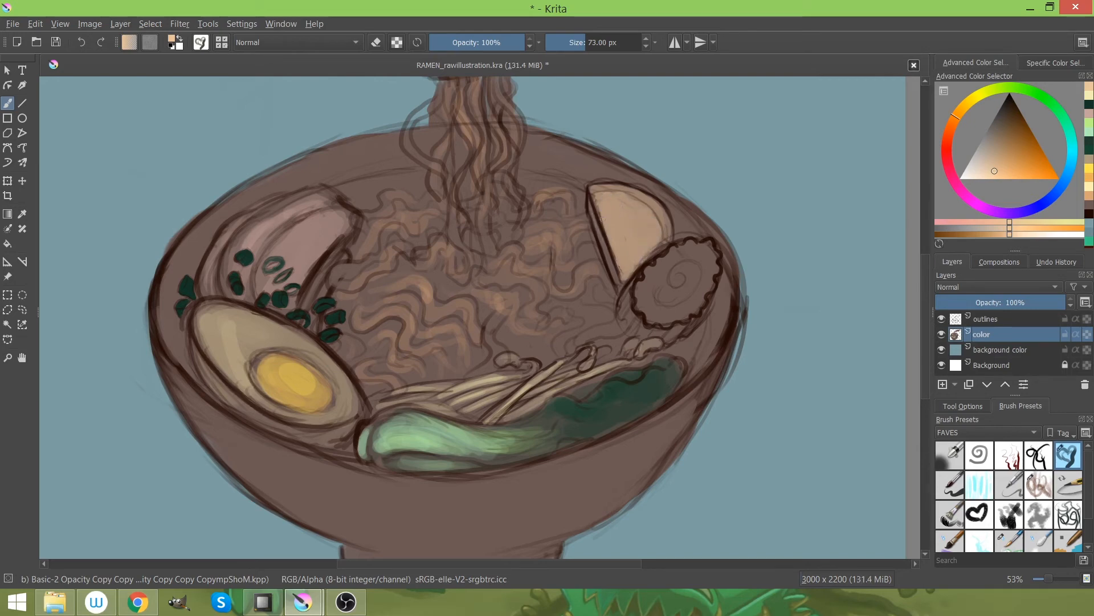
Fill the scalloped spiral fish cake with the same light peach using a 126 px brush
mouse_move(660, 301)
shift+mouse_down()
mouse_move(643, 325)
mouse_move(654, 294)
mouse_move(657, 308)
mouse_move(681, 303)
mouse_move(665, 327)
mouse_move(677, 325)
mouse_move(702, 287)
mouse_move(693, 299)
mouse_move(693, 270)
shift+mouse_up()
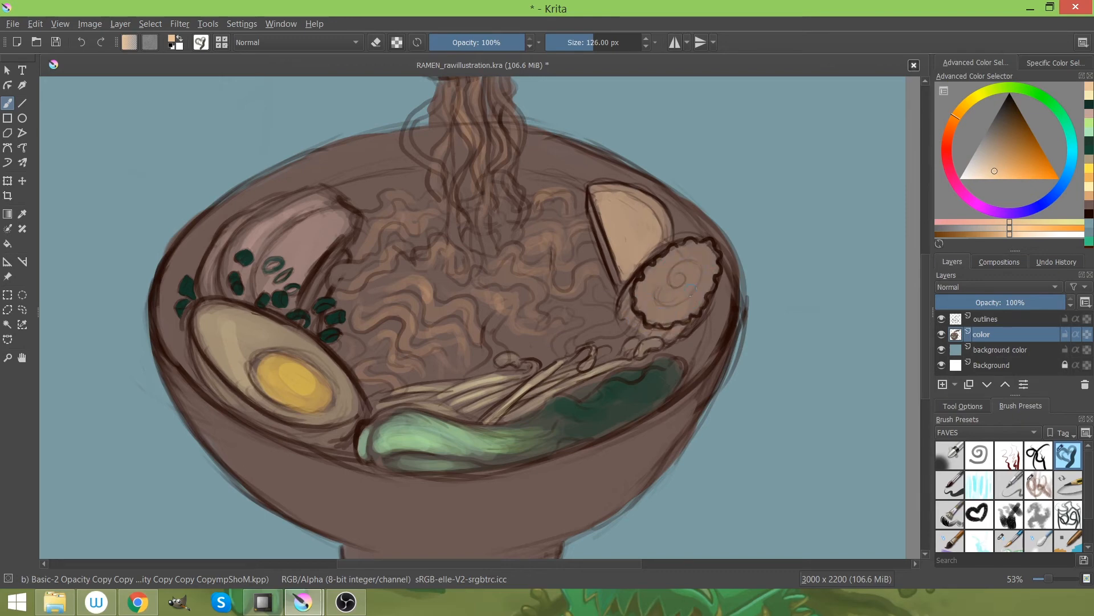
mouse_move(650, 284)
mouse_down()
mouse_move(666, 317)
mouse_move(710, 271)
mouse_move(679, 269)
mouse_move(684, 245)
mouse_move(645, 298)
mouse_up()
mouse_move(623, 236)
mouse_down()
mouse_move(608, 209)
mouse_move(619, 239)
mouse_move(647, 222)
mouse_move(641, 251)
mouse_move(662, 304)
mouse_up()
mouse_move(683, 274)
mouse_down()
mouse_move(694, 295)
mouse_move(703, 266)
mouse_up()
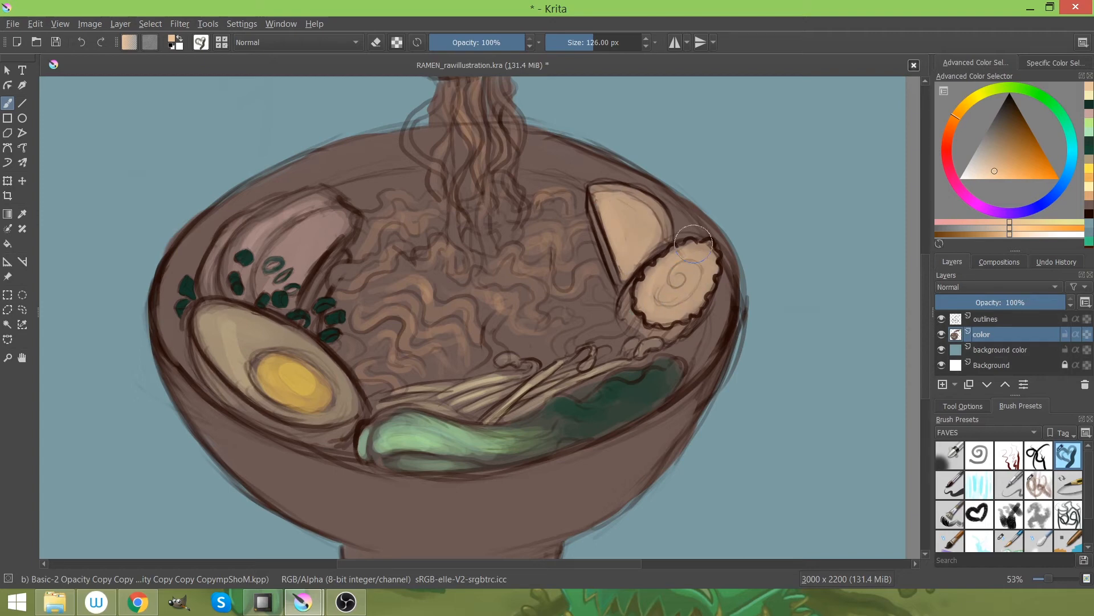
Paint the broth behind the noodles along the bowl's back inner rim in muted orange with the 126 px brush
key(z)
ctrl+click(674, 303)
drag(474, 232, 552, 254)
drag(620, 303, 655, 283)
drag(200, 171, 714, 540)
mouse_move(670, 391)
mouse_down()
mouse_move(679, 384)
mouse_move(689, 397)
mouse_up()
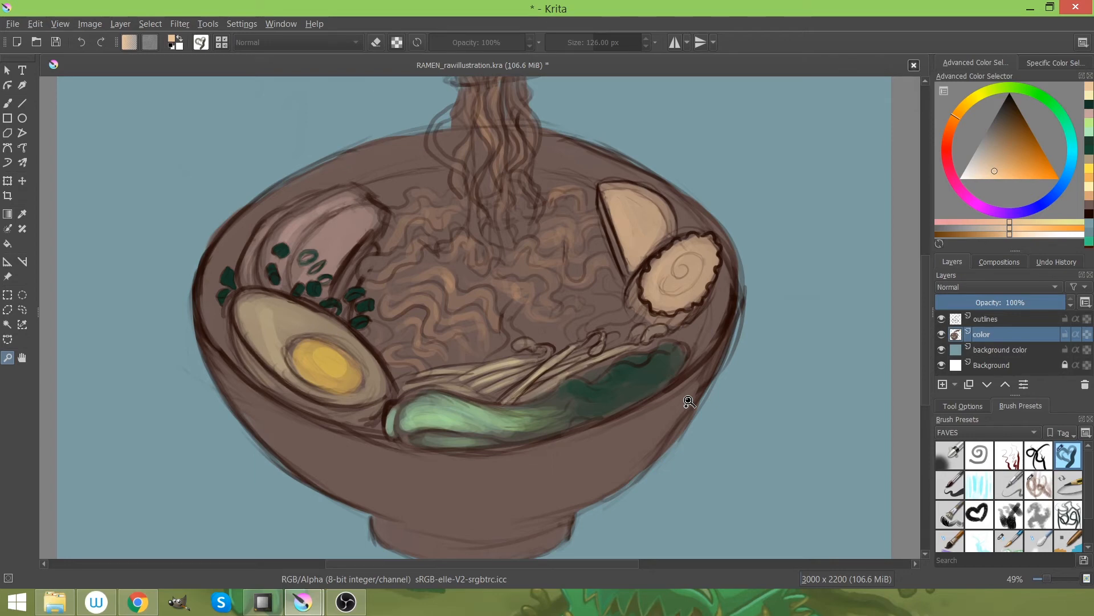
click(955, 126)
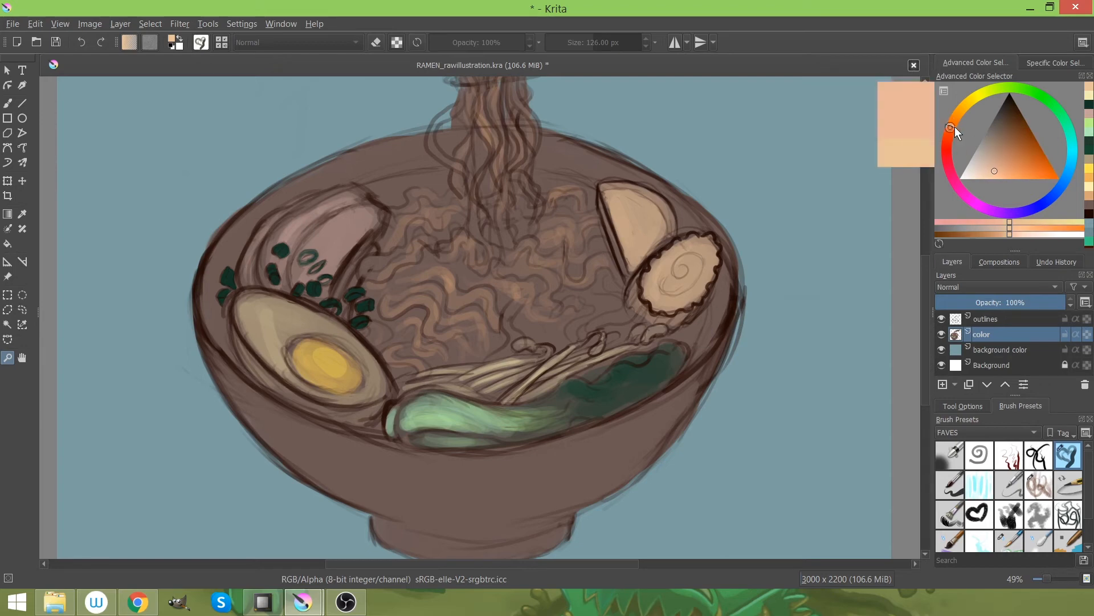
click(1007, 163)
click(1013, 158)
key(b)
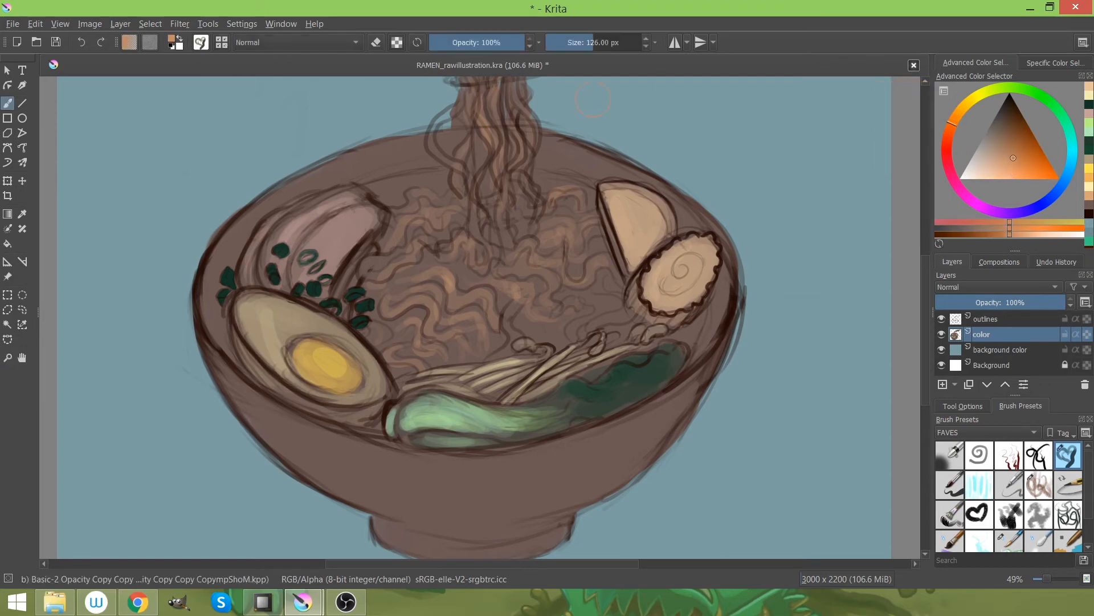
mouse_move(385, 194)
mouse_down()
mouse_move(413, 175)
mouse_move(443, 188)
mouse_up()
drag(551, 187, 566, 183)
mouse_move(569, 185)
mouse_down()
mouse_move(594, 197)
mouse_move(601, 227)
mouse_move(621, 210)
mouse_up()
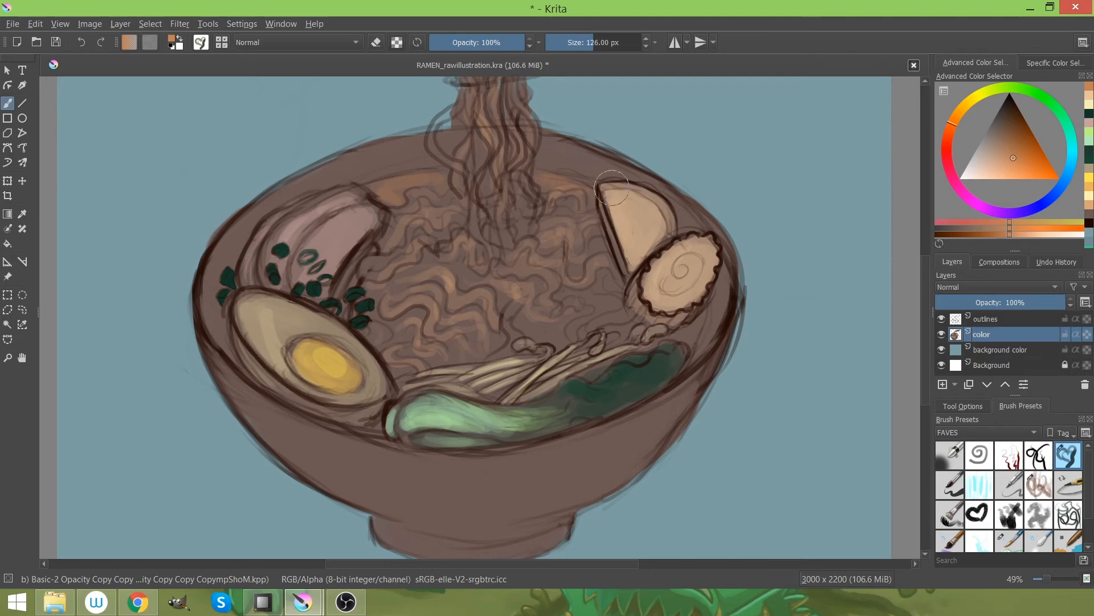
drag(441, 194, 481, 176)
drag(400, 212, 399, 206)
drag(770, 357, 786, 356)
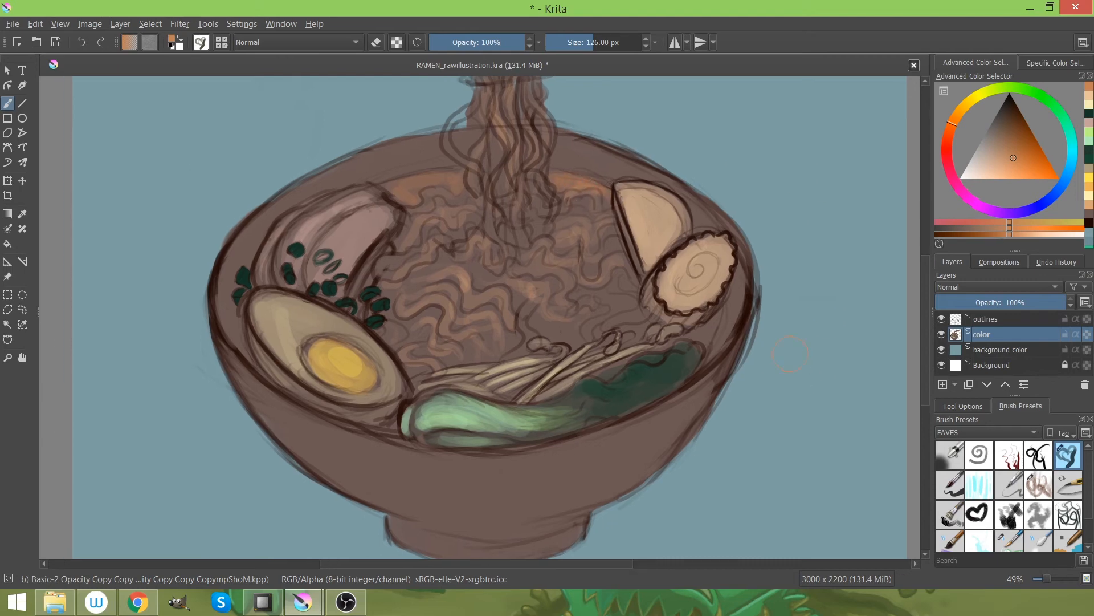
Paint broad pale pinkish-white strokes along the bowl's outer front wall below the egg and bok choy, using the 126 px brush
key(space)
mouse_move(698, 199)
mouse_down()
mouse_move(702, 277)
mouse_move(690, 208)
mouse_up()
drag(983, 166, 975, 173)
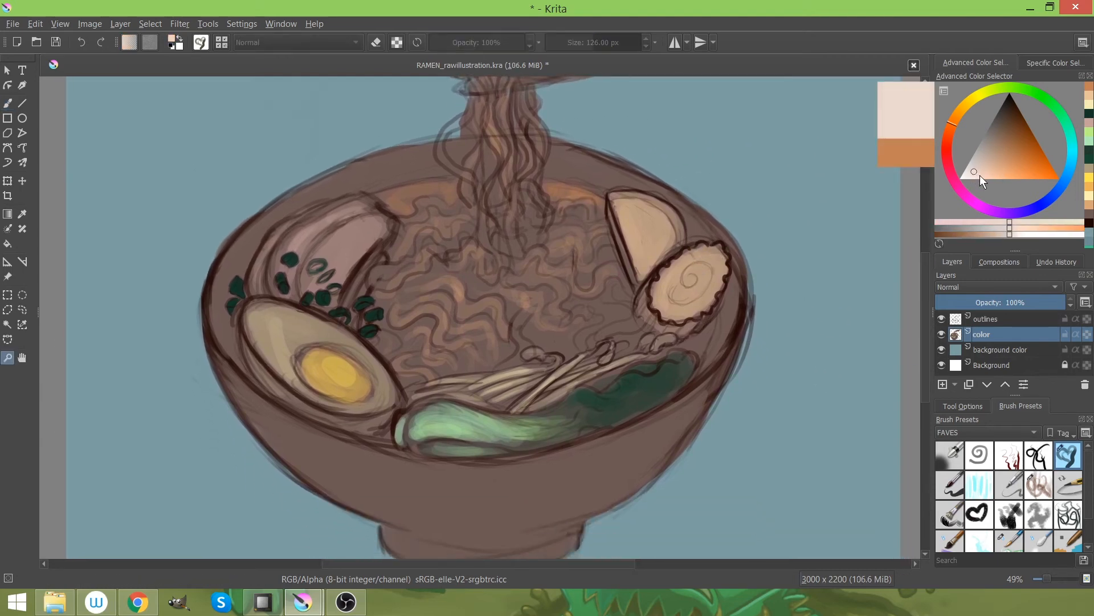
key(b)
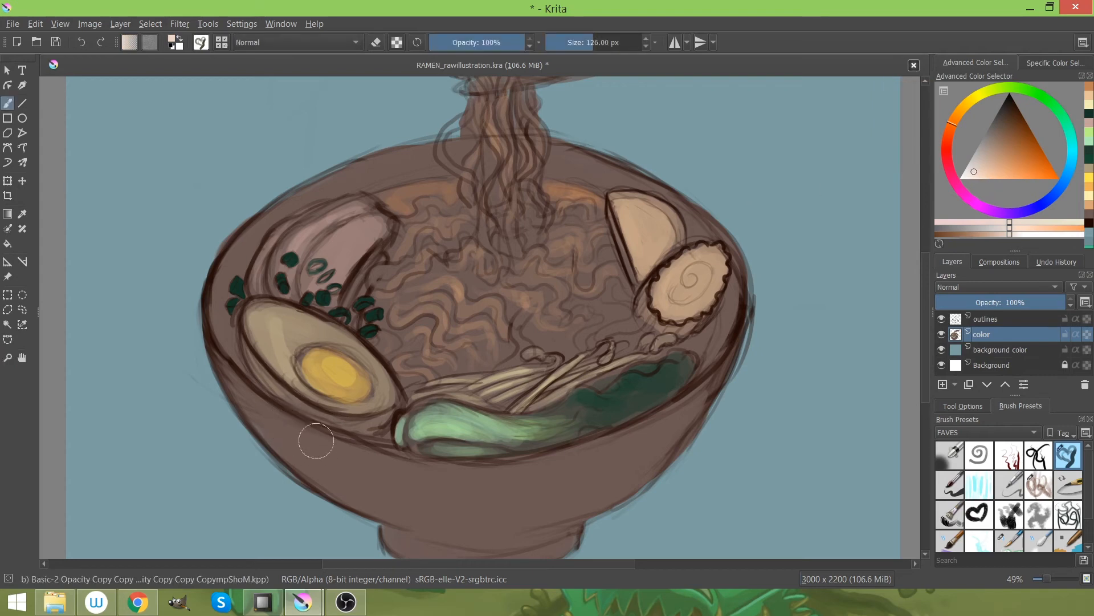
drag(252, 404, 337, 480)
mouse_move(271, 423)
mouse_down()
mouse_move(370, 483)
mouse_move(399, 479)
mouse_up()
drag(251, 394, 444, 489)
drag(305, 436, 448, 499)
drag(337, 483, 438, 513)
drag(451, 512, 429, 480)
drag(281, 414, 358, 469)
mouse_move(305, 447)
mouse_down()
mouse_move(442, 489)
mouse_move(451, 478)
mouse_up()
drag(322, 439, 456, 469)
drag(357, 444, 450, 456)
Sample the blended greyish pink from the bowl and extend the light band across the outer wall beneath the dark greens
ctrl+click(383, 478)
mouse_move(322, 437)
mouse_down()
mouse_move(513, 462)
mouse_move(579, 445)
mouse_up()
mouse_move(413, 459)
mouse_down()
mouse_move(443, 446)
mouse_move(633, 412)
mouse_up()
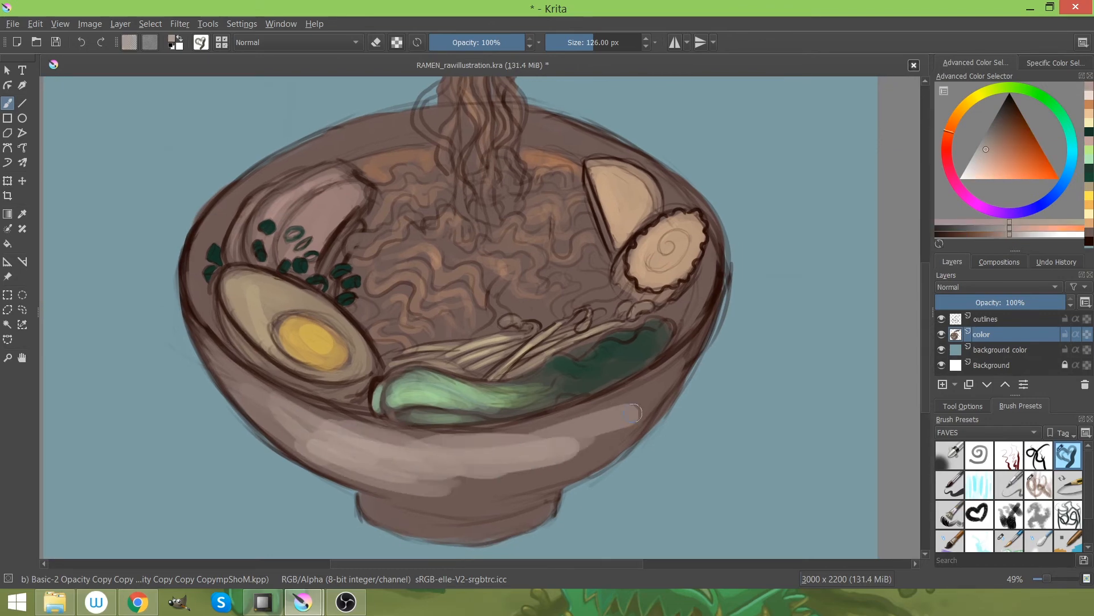
drag(554, 429, 636, 410)
drag(507, 435, 641, 406)
drag(516, 421, 633, 399)
With a smaller brush, lighten the bowl's outer wall beside the egg up to the rim, resampling the greyish pink from the bowl
key(bracketleft)
key(bracketleft)
key(bracketleft)
key(bracketleft)
key(bracketleft)
key(bracketleft)
key(bracketleft)
key(bracketleft)
key(bracketleft)
key(bracketleft)
key(bracketleft)
key(bracketleft)
key(bracketleft)
key(bracketleft)
mouse_move(204, 335)
mouse_down()
mouse_move(226, 361)
mouse_move(328, 413)
mouse_up()
drag(242, 367, 368, 429)
ctrl+click(303, 454)
drag(227, 378, 294, 440)
Add a thin greyish-pink stroke along the bowl's lower edge just above the foot, using a 20 px brush
key(bracketleft)
key(bracketleft)
key(bracketleft)
key(bracketleft)
key(bracketleft)
key(bracketleft)
key(bracketleft)
key(bracketleft)
key(bracketleft)
key(bracketleft)
key(bracketleft)
key(bracketleft)
key(bracketleft)
drag(439, 485, 489, 478)
Enlarge the brush and lighten the bowl's outer wall below the dark greens, up toward the rim, in the same greyish pink
key(bracketright)
key(bracketright)
key(bracketright)
key(bracketright)
key(bracketright)
key(bracketright)
key(bracketright)
key(bracketright)
key(bracketright)
key(bracketright)
key(bracketright)
key(bracketright)
key(bracketright)
key(bracketright)
key(bracketright)
key(bracketright)
key(bracketright)
key(bracketright)
key(bracketright)
key(bracketright)
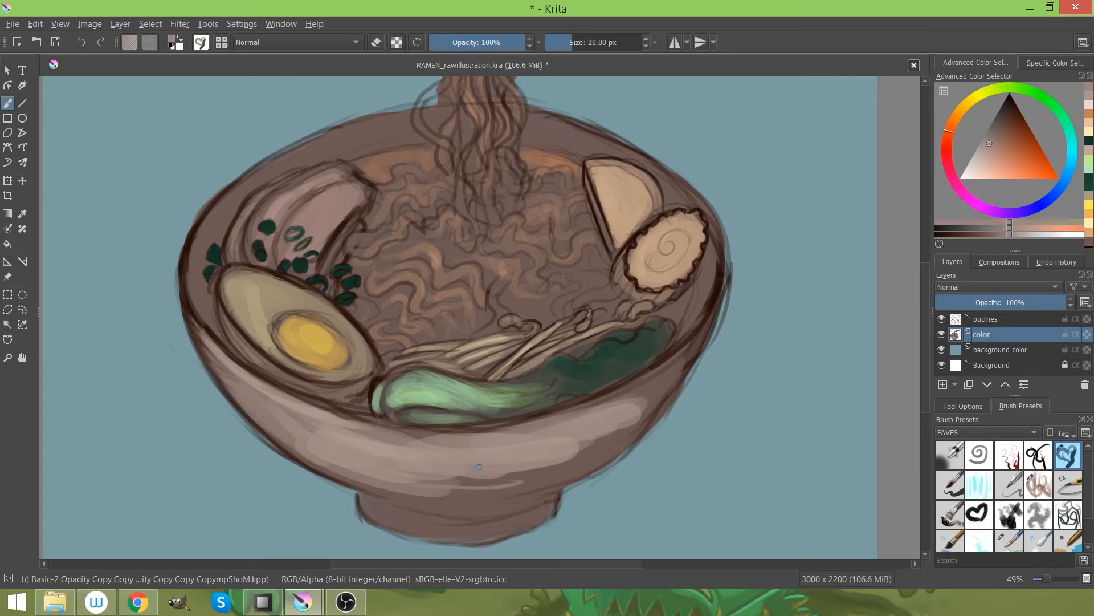
drag(583, 446, 673, 371)
Paint the bowl's rim greyish pink along its left, back and right edges, using a 38 px brush
key(bracketleft)
key(bracketleft)
key(bracketleft)
key(bracketleft)
key(bracketleft)
key(bracketleft)
key(bracketleft)
key(bracketleft)
key(bracketleft)
key(bracketleft)
key(bracketleft)
key(bracketleft)
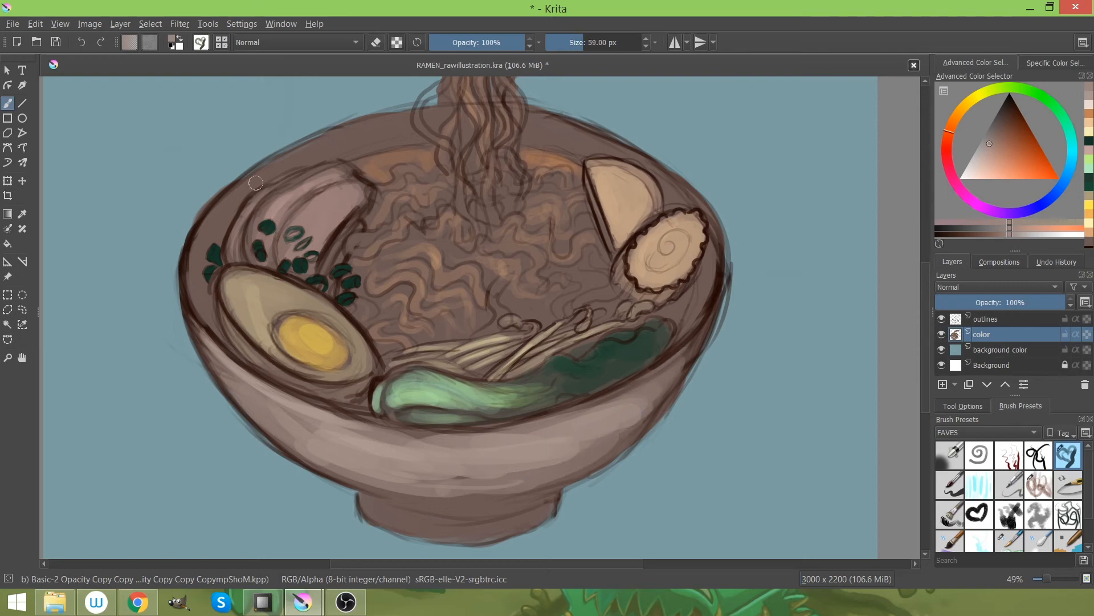
mouse_move(246, 187)
mouse_down()
mouse_move(215, 210)
mouse_move(306, 148)
mouse_up()
drag(220, 201, 195, 311)
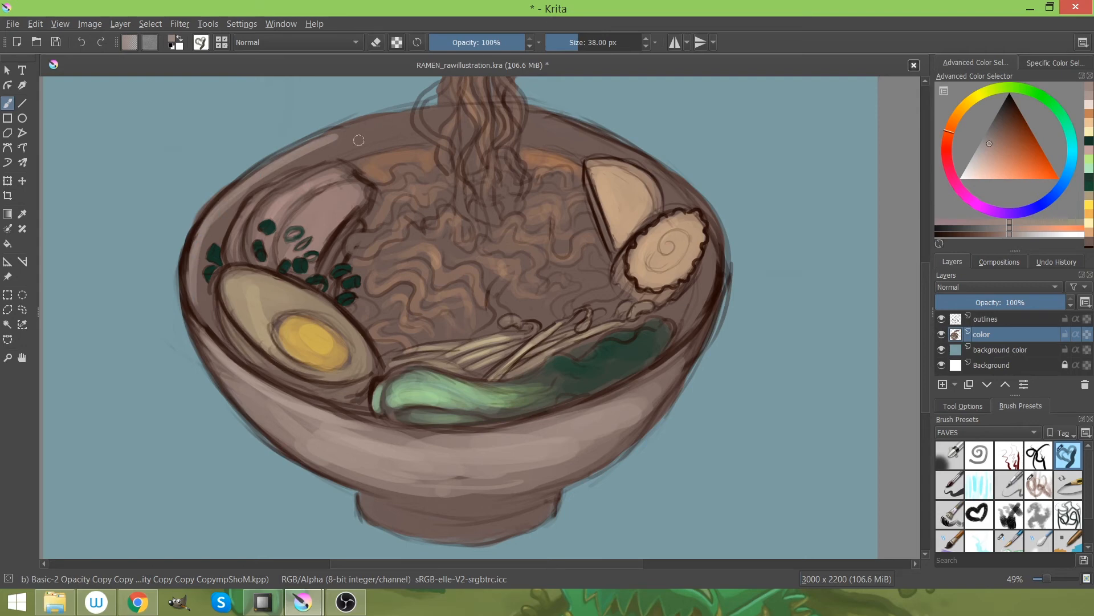
drag(339, 134, 403, 117)
mouse_move(537, 120)
mouse_down()
mouse_move(673, 180)
mouse_move(658, 126)
mouse_move(641, 154)
mouse_move(713, 229)
mouse_move(722, 275)
mouse_move(689, 340)
mouse_up()
Lighten the bowl's foot and the remaining dark areas of its right side in greyish pink, using a 135 px brush
key(bracketright)
key(bracketright)
key(bracketright)
key(bracketright)
key(bracketright)
key(bracketright)
key(bracketright)
key(bracketright)
key(bracketright)
key(bracketright)
key(bracketright)
key(bracketright)
key(bracketright)
key(bracketright)
key(bracketright)
key(bracketright)
key(bracketright)
key(bracketright)
drag(619, 423, 653, 402)
mouse_move(373, 506)
mouse_down()
mouse_move(434, 531)
mouse_move(537, 525)
mouse_move(428, 501)
mouse_move(552, 486)
mouse_up()
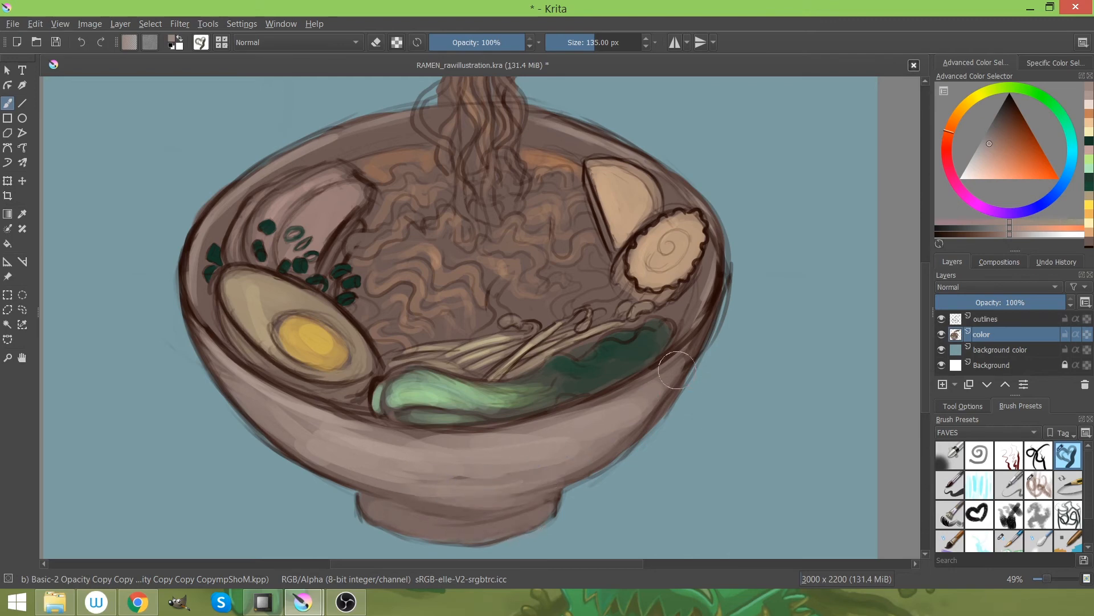
drag(687, 316, 684, 353)
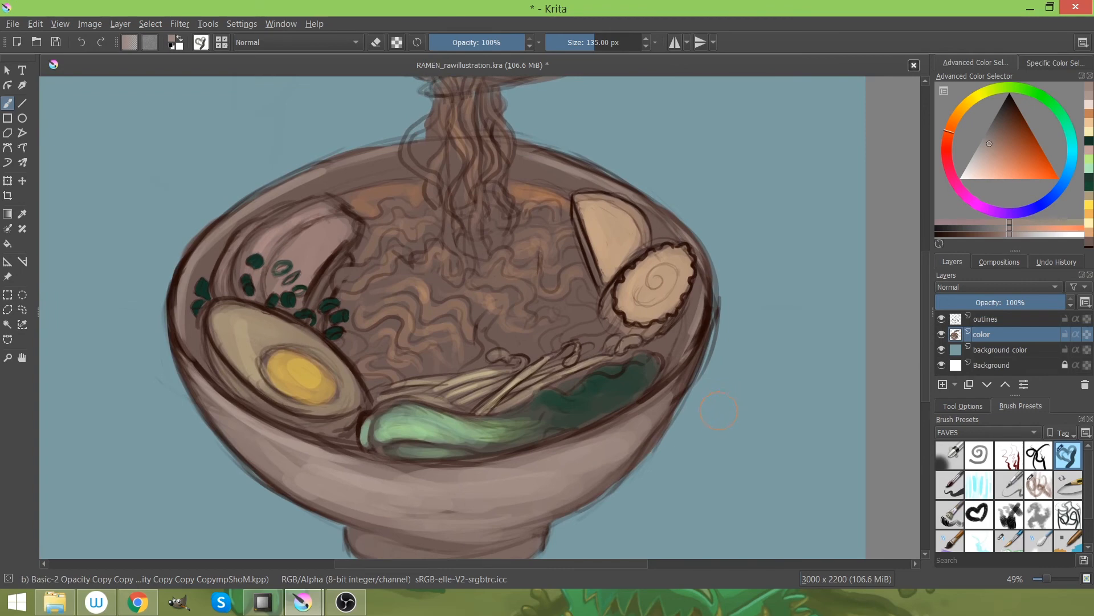
Choose a deep magenta and paint the curved outer edge of the half-round slice with a 41 px brush
click(956, 182)
click(1014, 135)
drag(1014, 137, 1024, 145)
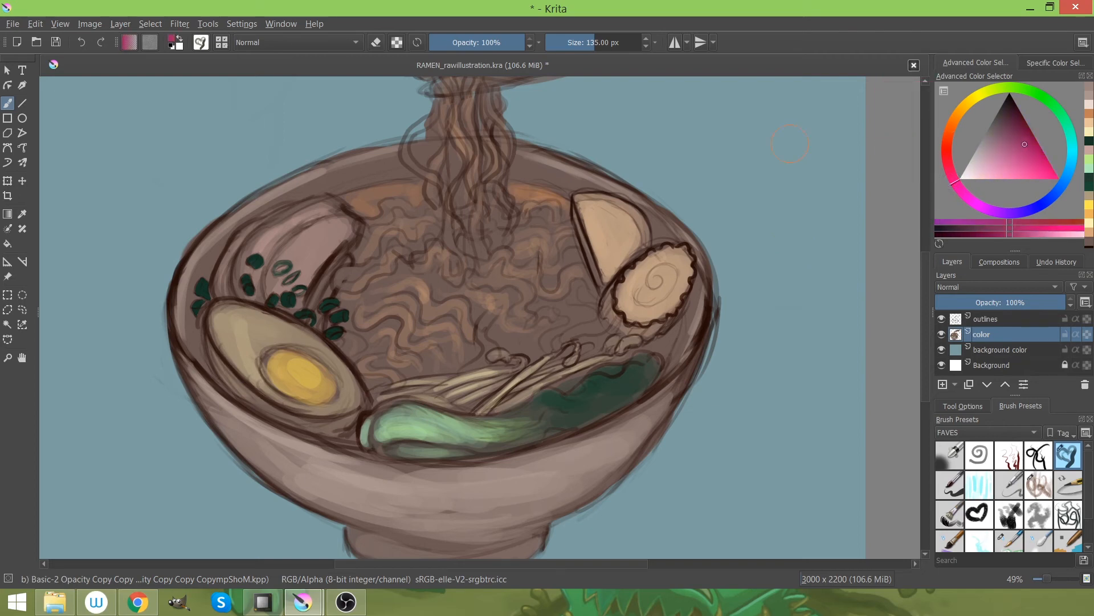
key(bracketleft)
key(bracketleft)
key(bracketleft)
key(bracketleft)
key(bracketleft)
key(bracketleft)
key(bracketleft)
key(bracketleft)
key(bracketleft)
key(bracketleft)
key(bracketleft)
key(bracketleft)
key(bracketleft)
key(bracketleft)
key(bracketleft)
key(bracketleft)
key(bracketleft)
mouse_move(577, 197)
mouse_down()
mouse_move(609, 189)
mouse_move(587, 199)
mouse_move(613, 194)
mouse_move(647, 241)
mouse_up()
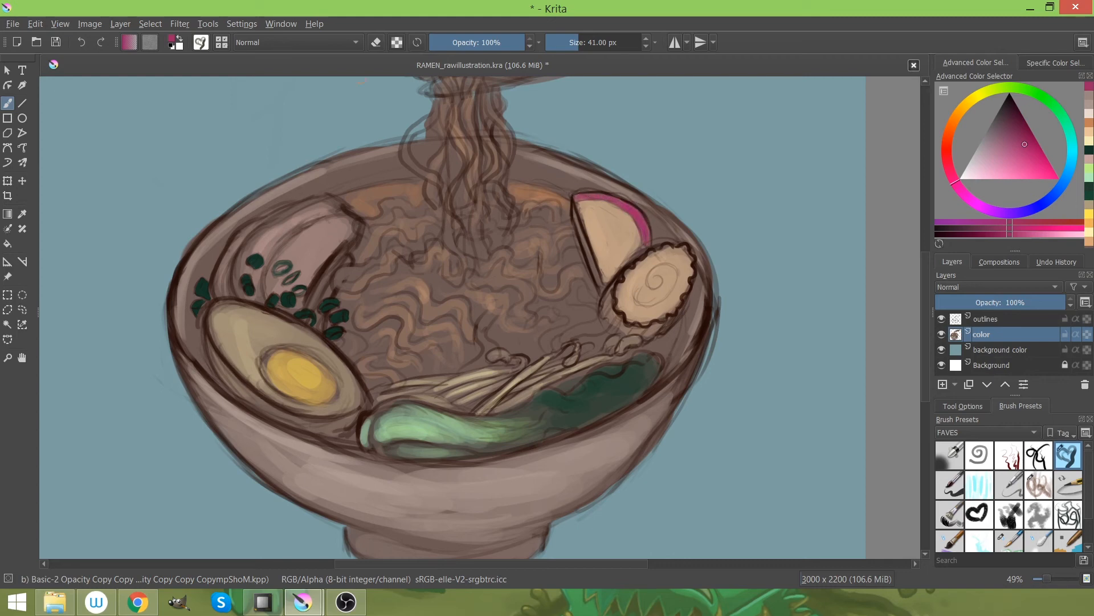
Paint the spiral on the scalloped fish cake in the same magenta with the 41 px brush
key(alt+Tab)
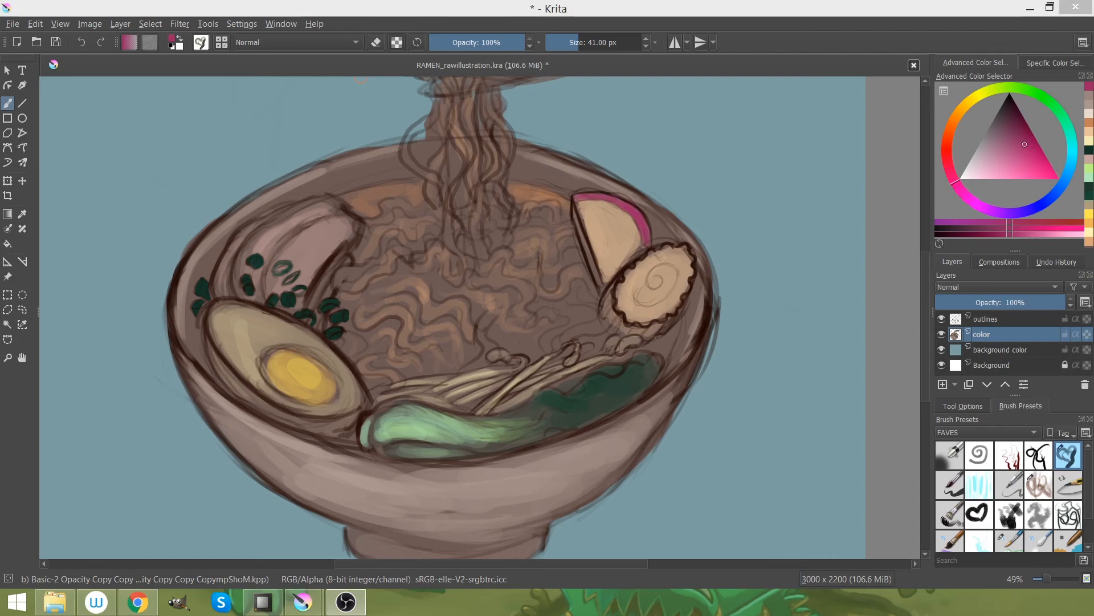
click(736, 14)
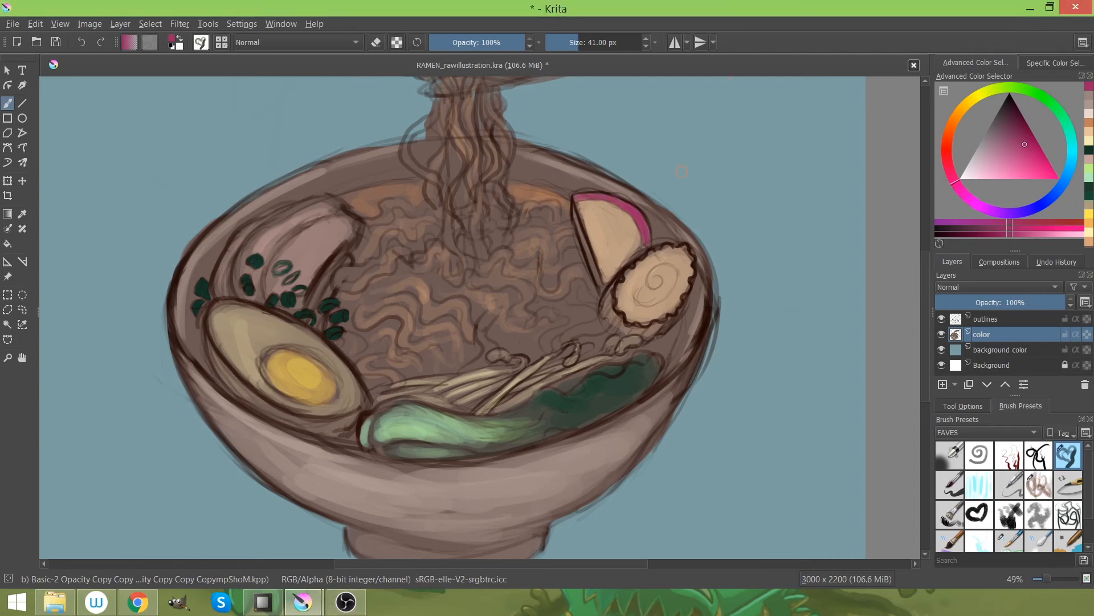
mouse_move(659, 279)
mouse_down()
mouse_move(647, 288)
mouse_move(656, 265)
mouse_move(678, 271)
mouse_move(663, 300)
mouse_move(634, 299)
mouse_move(655, 304)
mouse_up()
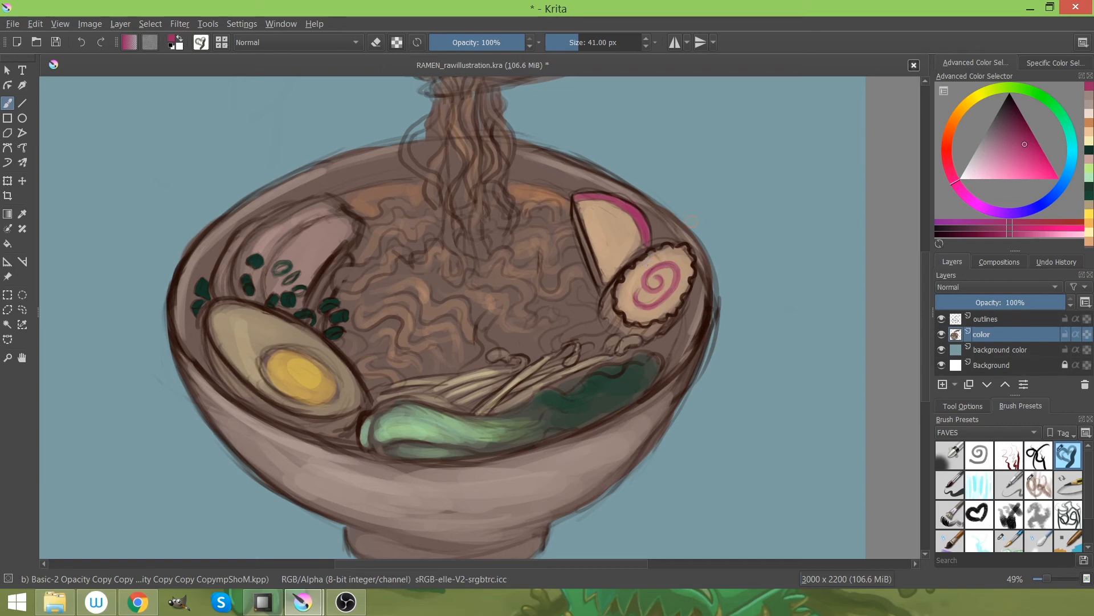
Enlarge the brush and touch up the bowl's back-left rim with the light brownish pink of the bowl
scroll(576, 257, down, 2)
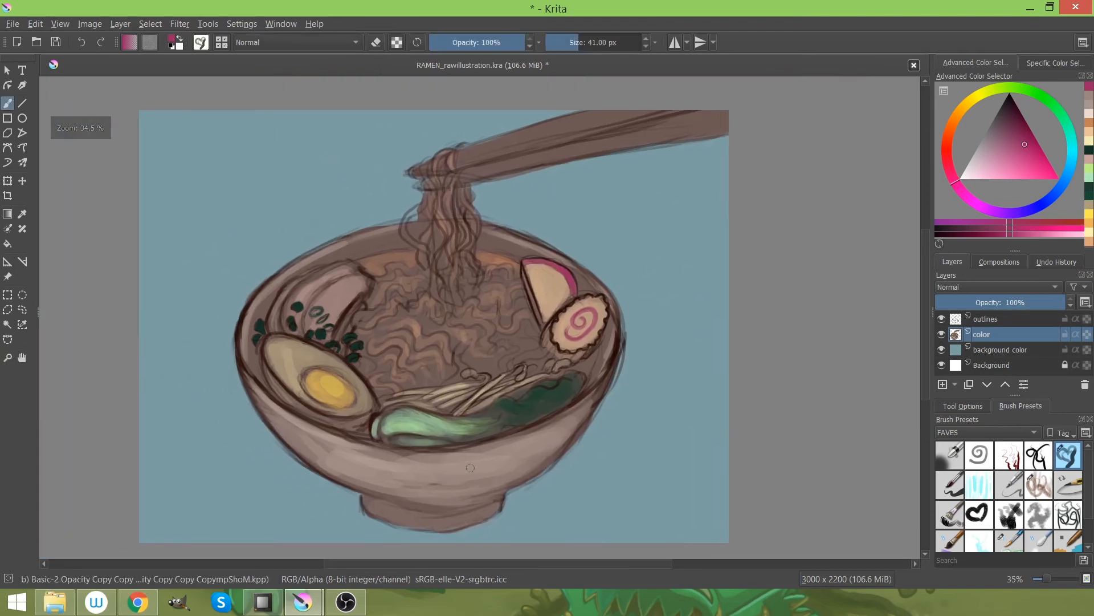
key(bracketright)
key(bracketright)
key(bracketright)
key(bracketright)
key(bracketright)
key(bracketright)
key(bracketright)
key(bracketright)
key(bracketright)
key(bracketright)
key(bracketright)
key(bracketright)
key(bracketright)
key(bracketright)
key(bracketright)
key(bracketright)
key(bracketright)
key(bracketright)
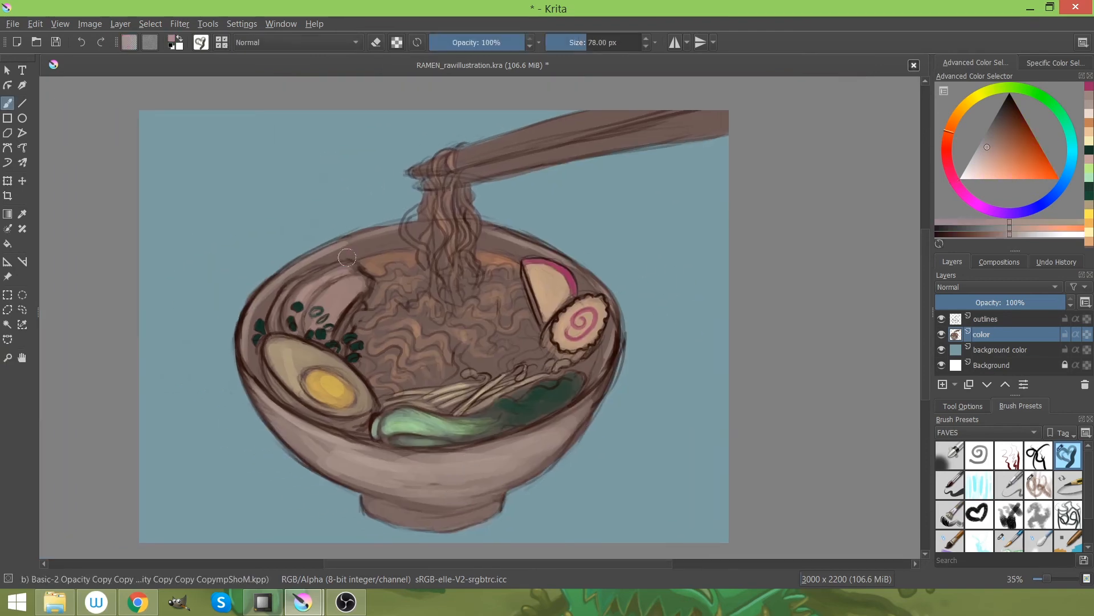
mouse_move(370, 244)
mouse_down()
mouse_move(402, 242)
mouse_move(372, 242)
mouse_up()
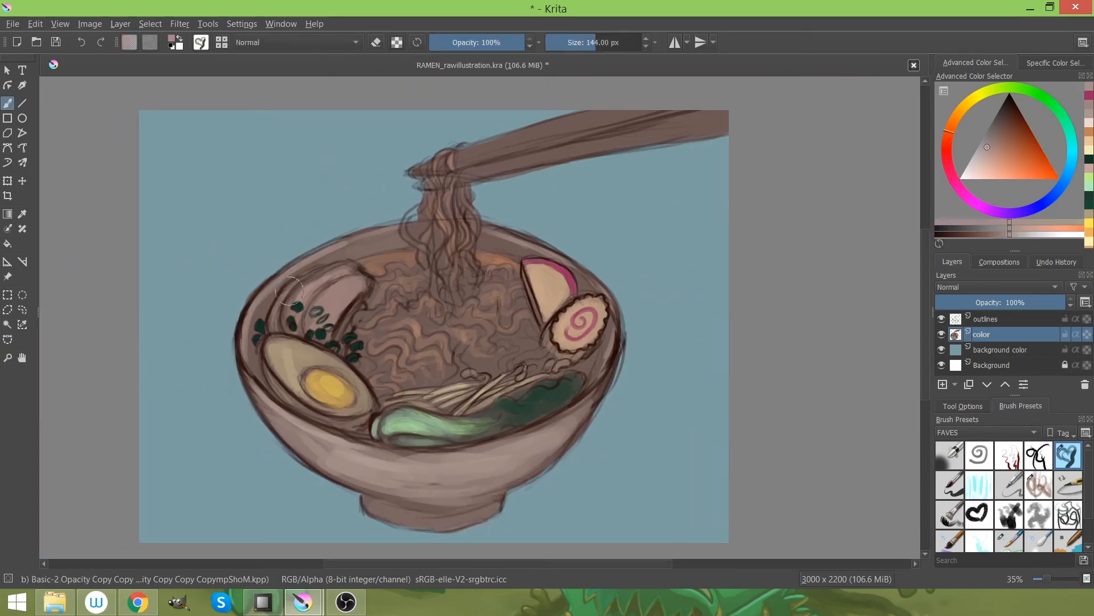
Choose a near-white pink and paint highlights along the bowl's back rim with a 68 px brush
click(966, 179)
key(bracketleft)
key(bracketleft)
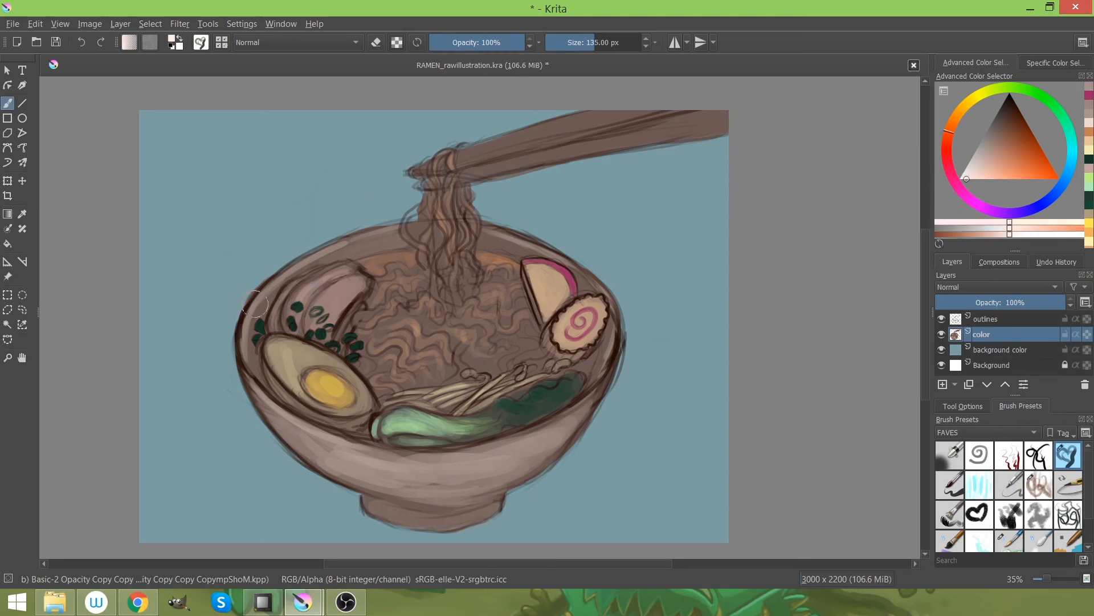
key(bracketleft)
key(bracketleft)
key(bracketleft)
key(bracketleft)
key(bracketleft)
key(bracketleft)
key(bracketleft)
key(bracketleft)
key(bracketleft)
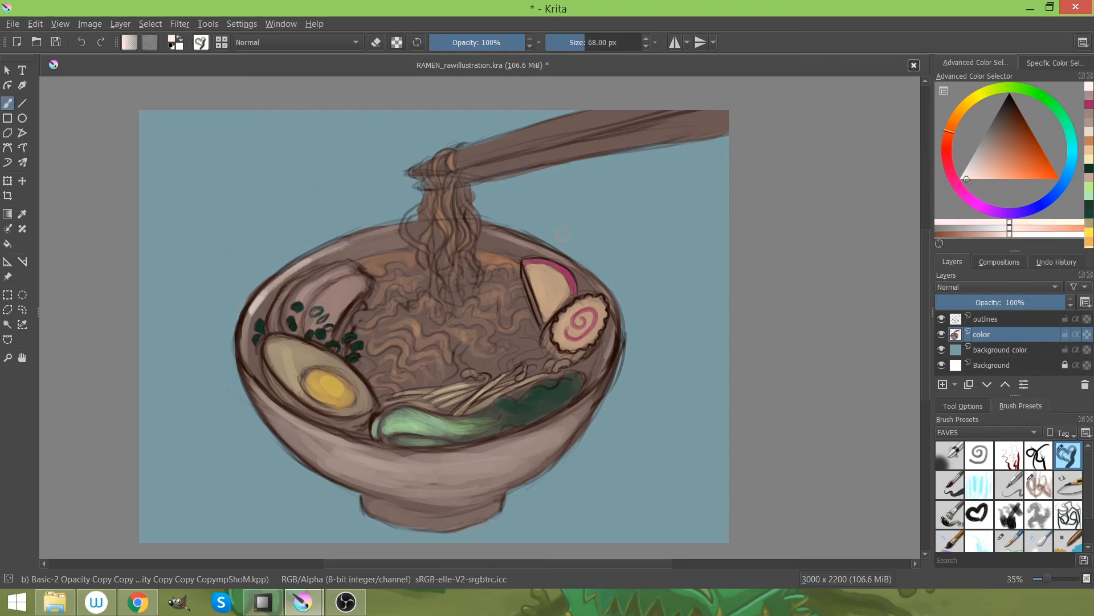
drag(495, 230, 584, 277)
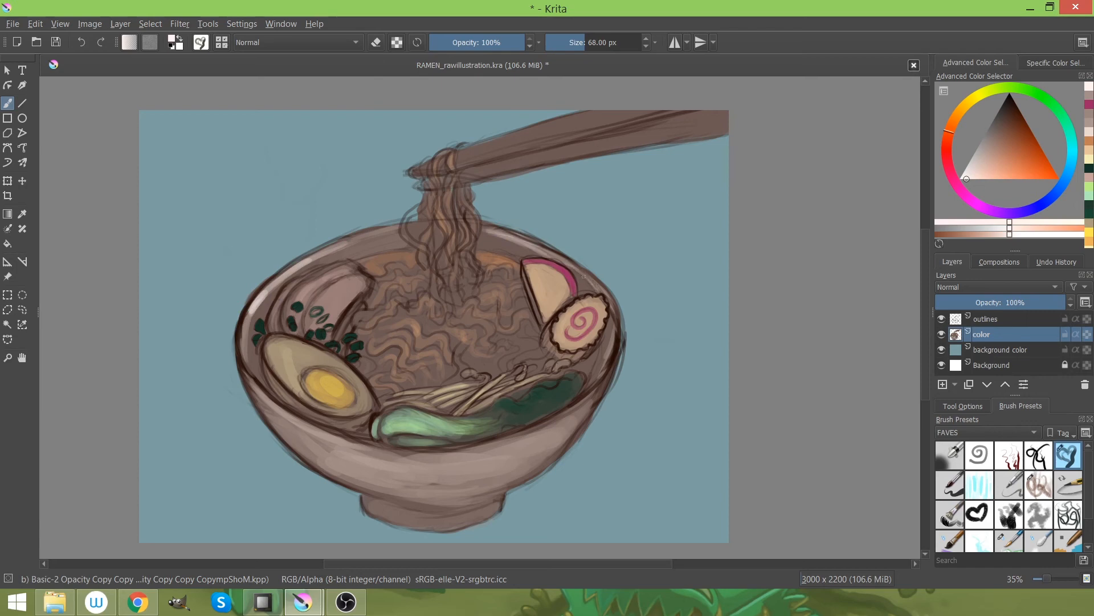
Highlight the bowl's front and right rim in the same near-white pink, and extend the back-left rim highlight
mouse_move(511, 438)
mouse_down()
mouse_move(564, 419)
mouse_move(595, 390)
mouse_up()
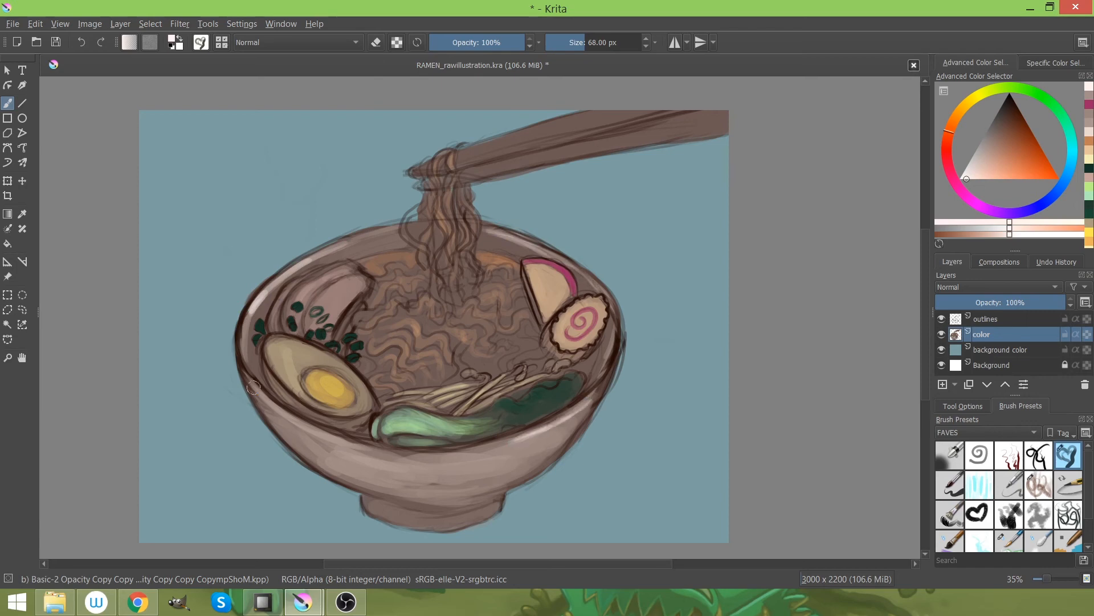
mouse_move(315, 430)
mouse_down()
mouse_move(398, 452)
mouse_move(538, 427)
mouse_up()
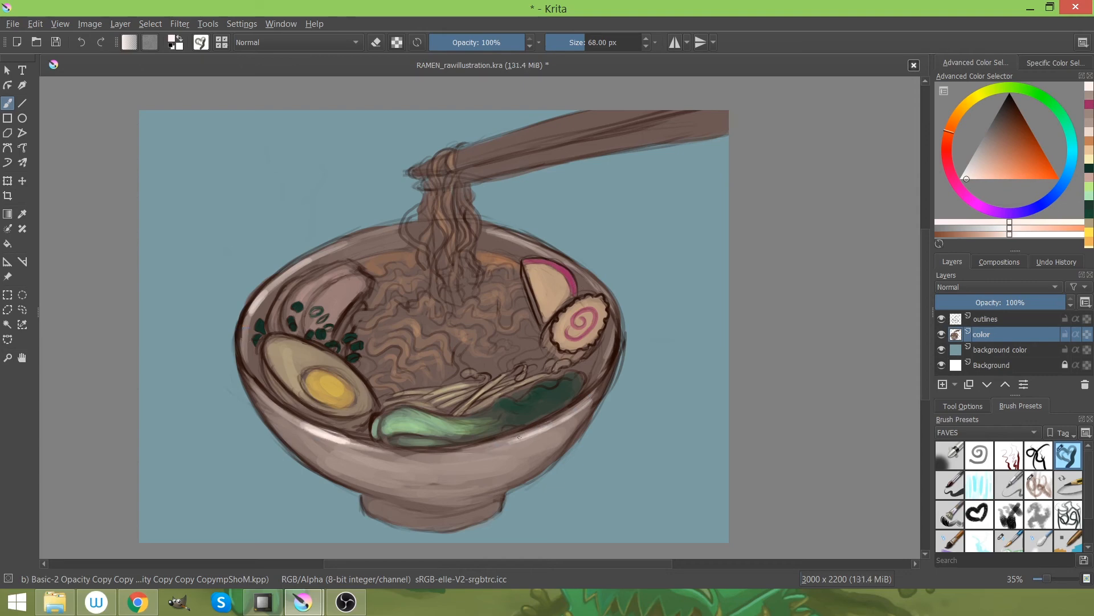
drag(365, 236, 399, 230)
mouse_move(580, 272)
mouse_down()
mouse_move(607, 301)
mouse_move(612, 331)
mouse_move(594, 383)
mouse_up()
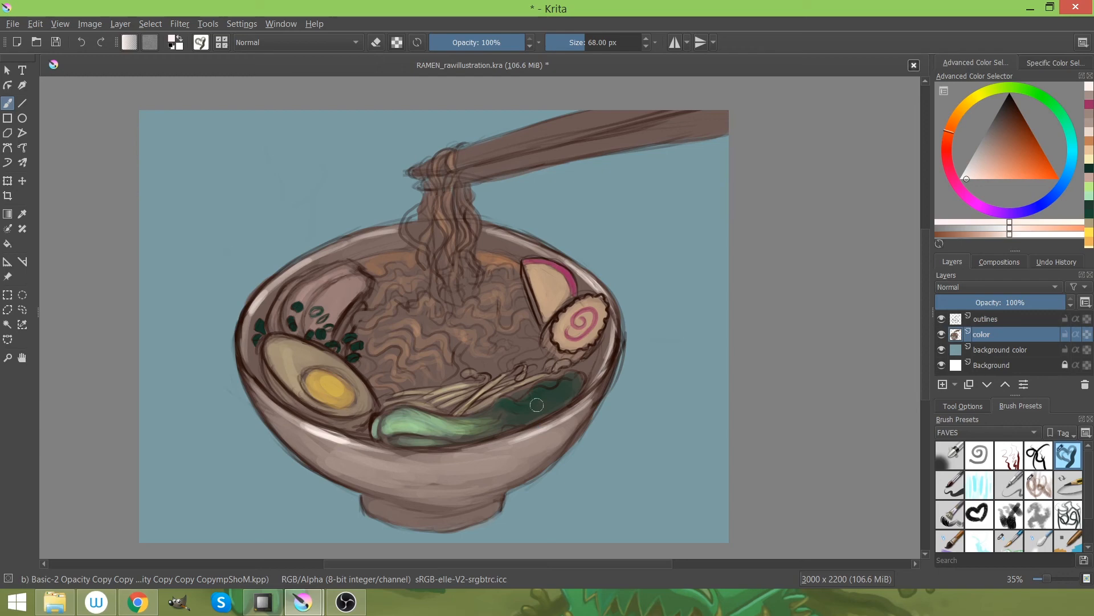
Choose a near-black brown and paint long dark strokes along both chopsticks with the 68 px brush
drag(1011, 115, 1014, 101)
drag(479, 155, 664, 113)
drag(548, 143, 682, 112)
mouse_move(471, 181)
mouse_down()
mouse_move(704, 126)
mouse_move(416, 188)
mouse_move(690, 130)
mouse_up()
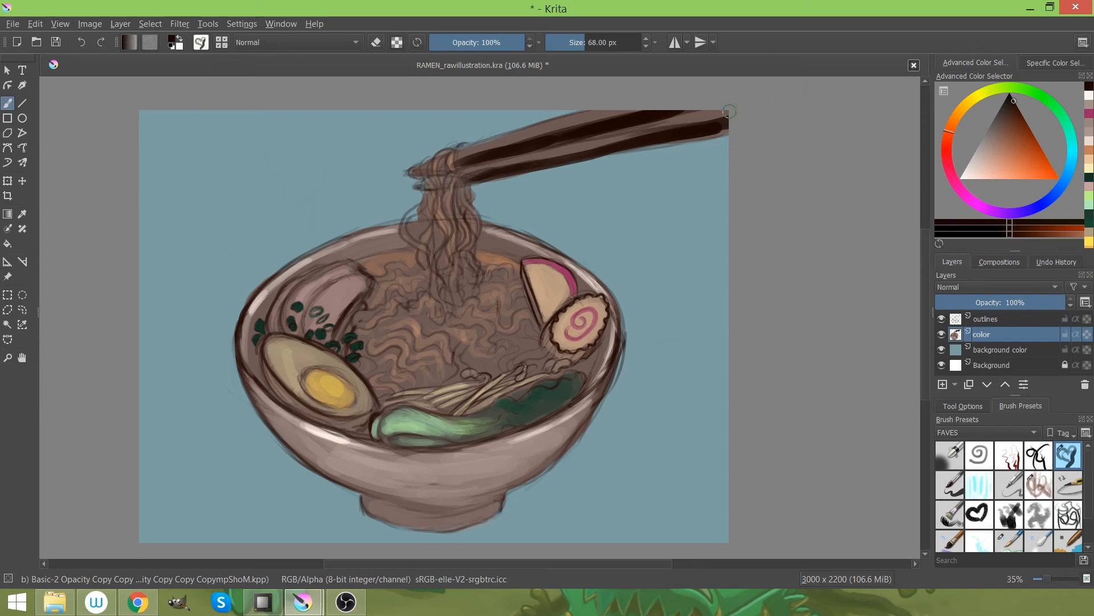
Shade the broth between the noodles with dark and reddish brown, enlarging the brush to 110 px and up to 165 px
click(1011, 114)
drag(1012, 113, 1017, 111)
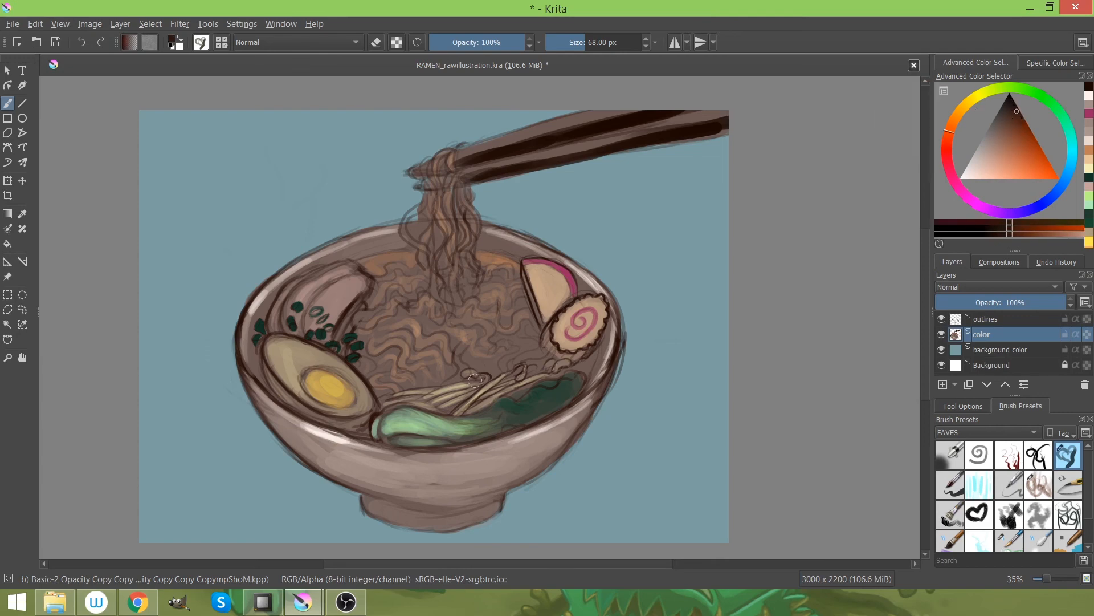
key(bracketright)
key(bracketright)
key(bracketright)
key(bracketright)
key(bracketright)
key(bracketright)
key(bracketright)
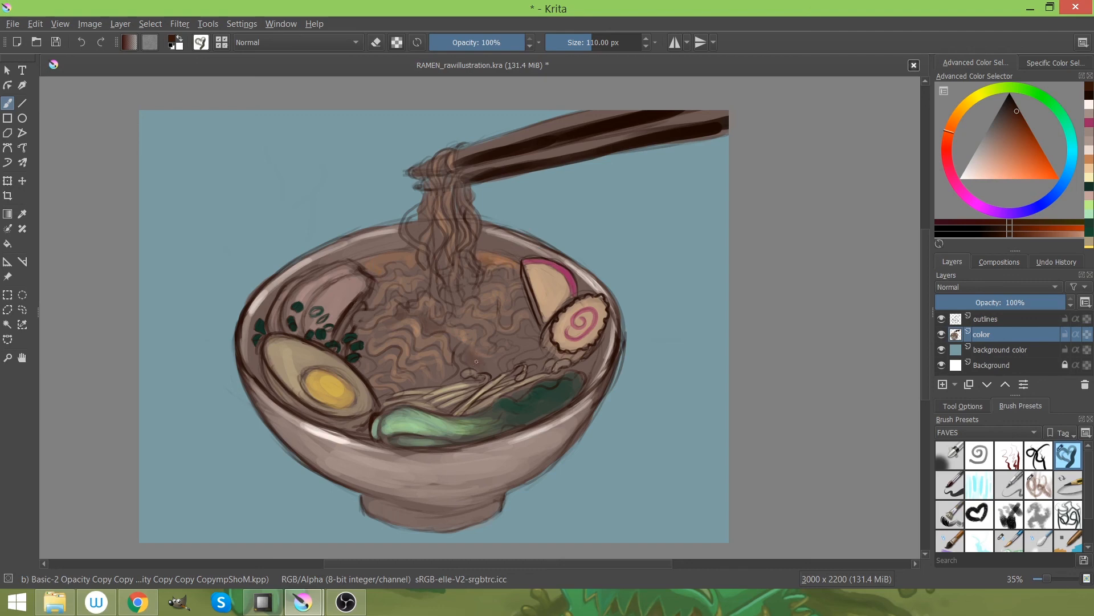
click(1013, 136)
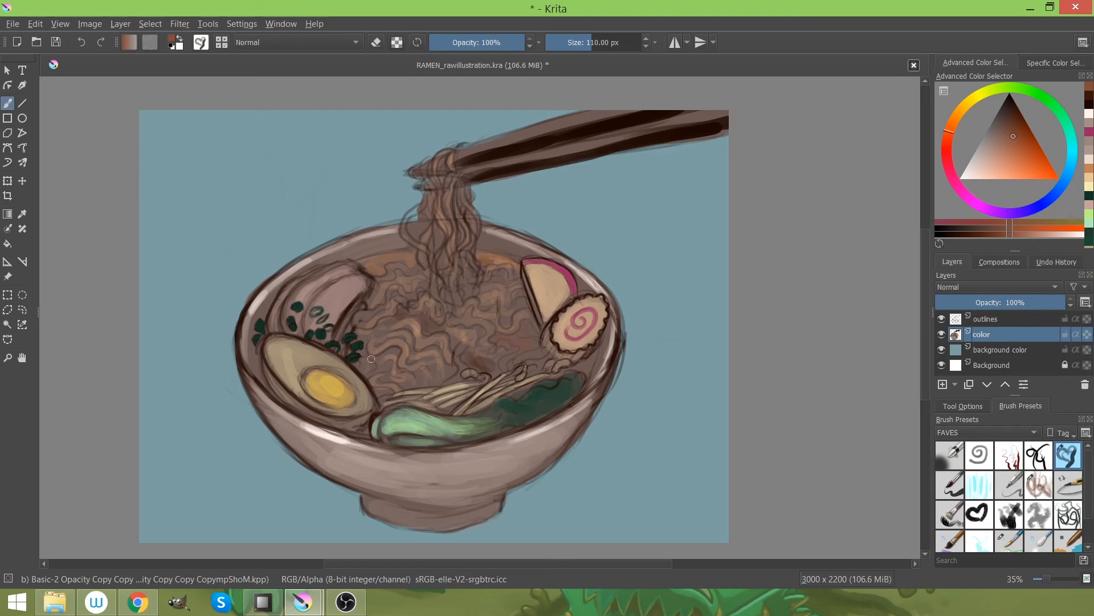
drag(387, 353, 376, 365)
mouse_move(421, 384)
mouse_down()
mouse_move(431, 368)
mouse_move(473, 358)
mouse_move(463, 347)
mouse_up()
key(bracketright)
key(bracketright)
key(bracketright)
key(bracketright)
key(bracketright)
key(bracketright)
Add a new layer directly above the background color layer and name it backdrop
click(997, 349)
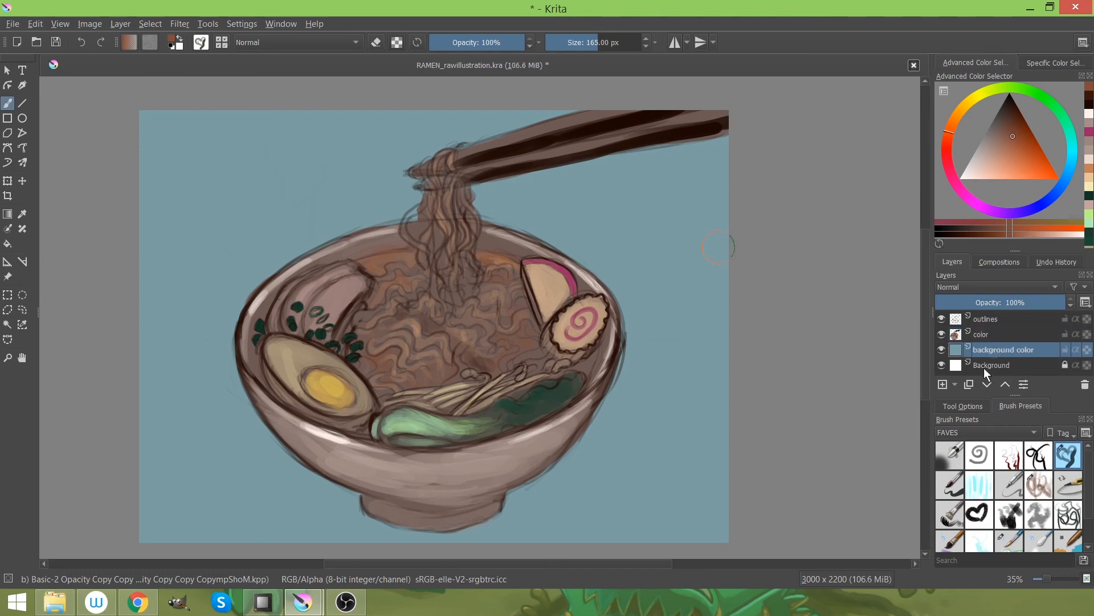
click(942, 384)
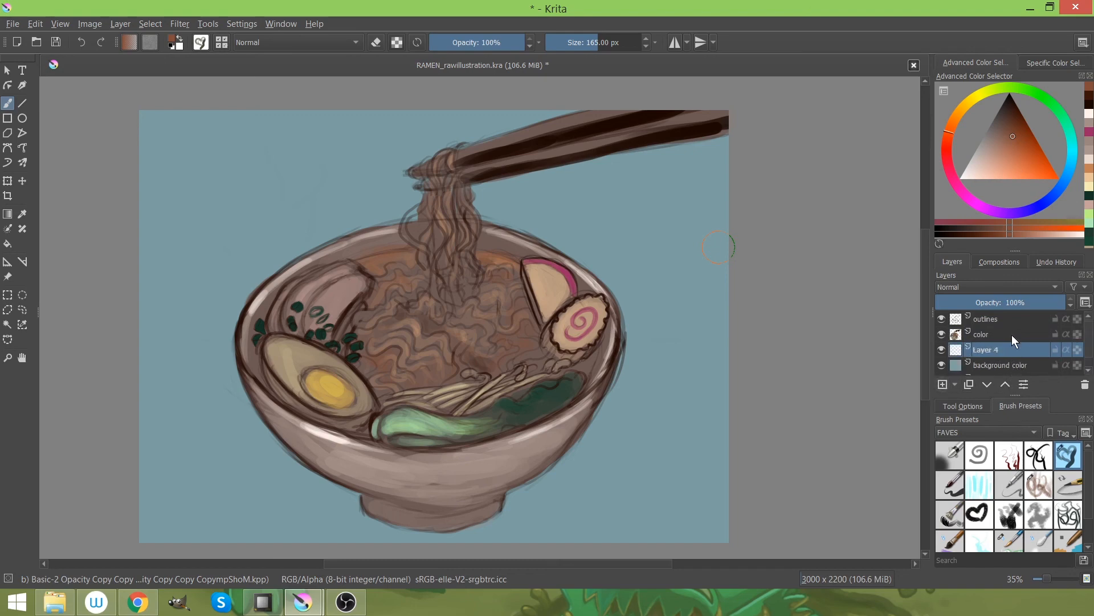
double_click(990, 350)
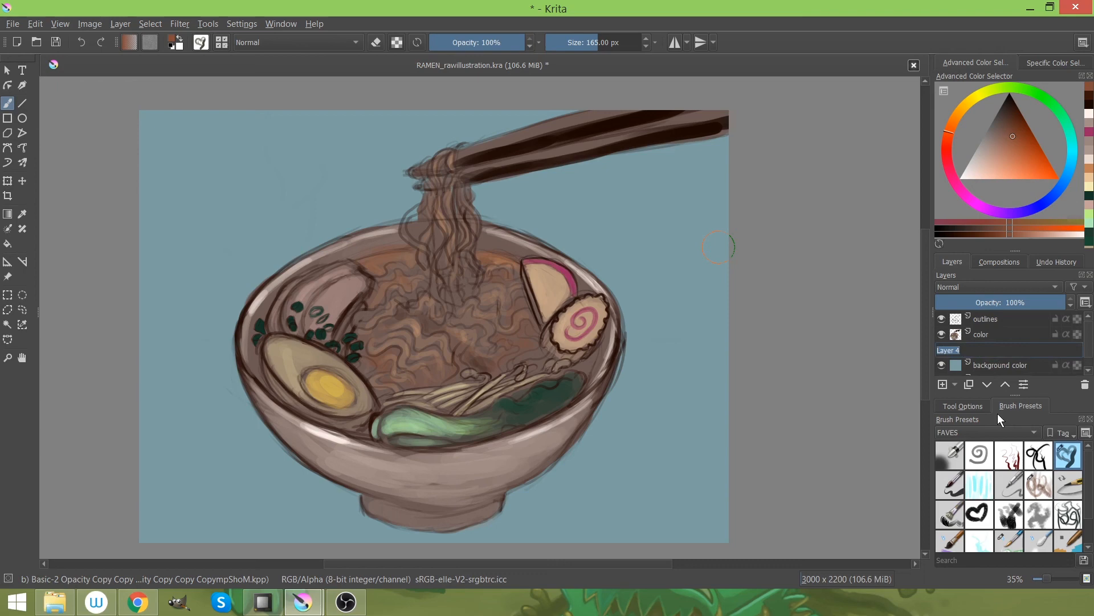
text(backdrop)
key(Return)
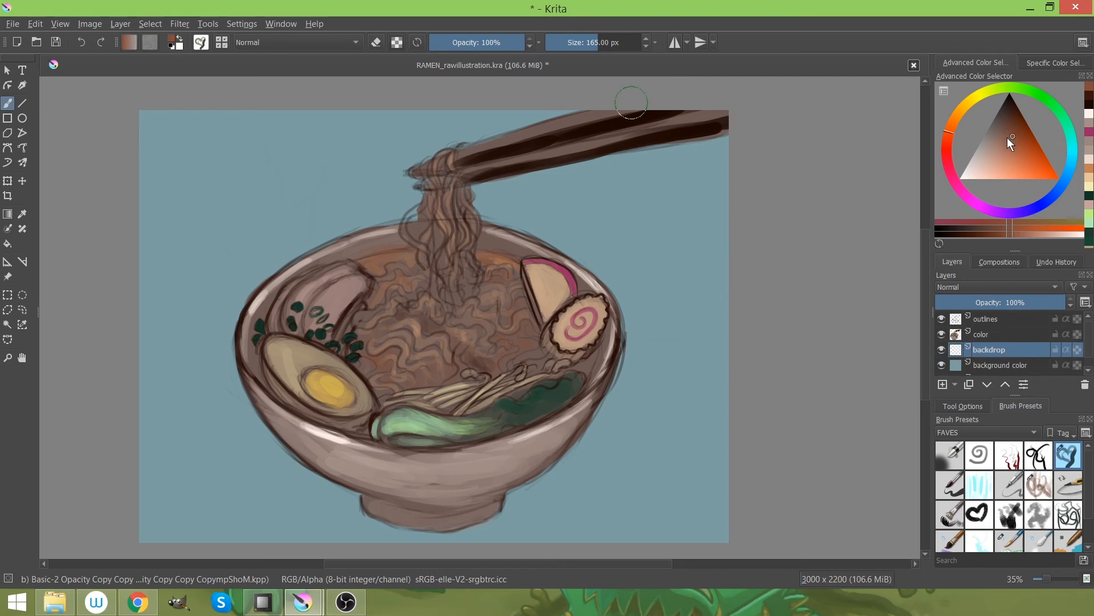
Choose a dark greyish blue, enlarge the brush to 506 px and paint a shadow beneath the bowl's foot
drag(1008, 139, 1005, 120)
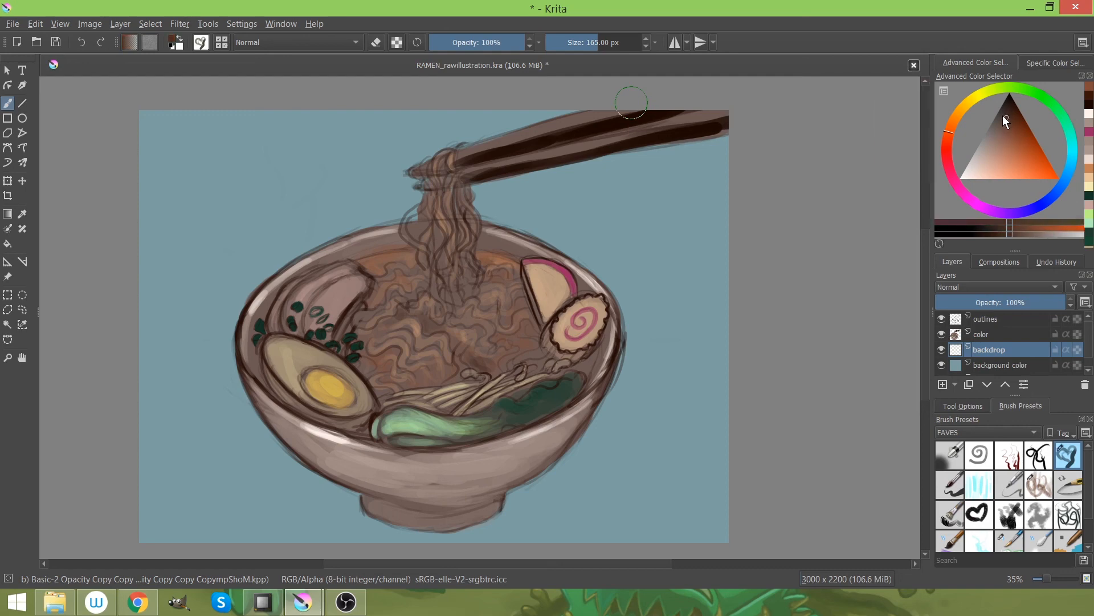
mouse_move(1045, 204)
mouse_down()
mouse_move(1035, 210)
mouse_move(1048, 199)
mouse_up()
drag(999, 118, 1004, 114)
key(bracketright)
key(bracketright)
key(bracketright)
key(bracketright)
key(bracketright)
key(bracketright)
key(bracketright)
key(bracketright)
key(bracketright)
key(bracketright)
key(bracketright)
key(bracketright)
key(bracketright)
key(bracketright)
key(bracketright)
key(bracketright)
key(bracketright)
mouse_move(385, 519)
mouse_down()
mouse_move(342, 516)
mouse_move(456, 530)
mouse_move(536, 521)
mouse_move(472, 511)
mouse_move(561, 501)
mouse_move(576, 527)
mouse_move(280, 536)
mouse_move(330, 523)
mouse_move(371, 537)
mouse_move(553, 507)
mouse_move(598, 513)
mouse_move(513, 502)
mouse_move(507, 518)
mouse_move(613, 510)
mouse_move(561, 496)
mouse_move(592, 490)
mouse_move(425, 503)
mouse_up()
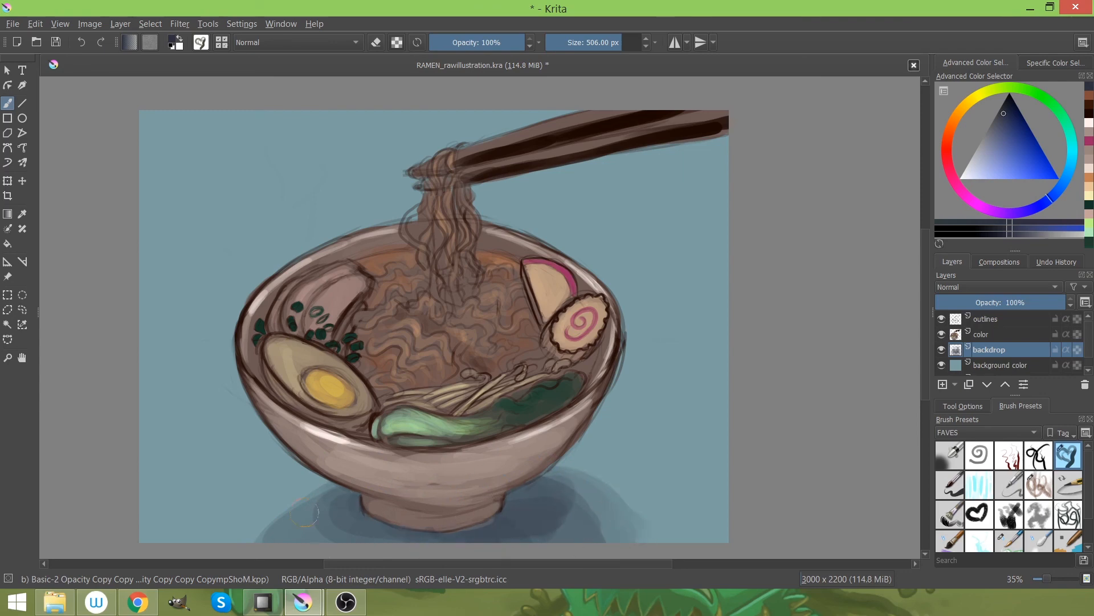
Widen the bowl's soft blue shadow outward on both sides with the 506 px brush
drag(302, 482, 260, 499)
mouse_move(500, 496)
mouse_down()
mouse_move(572, 532)
mouse_move(595, 496)
mouse_move(624, 528)
mouse_up()
drag(573, 495, 641, 533)
drag(235, 536, 287, 482)
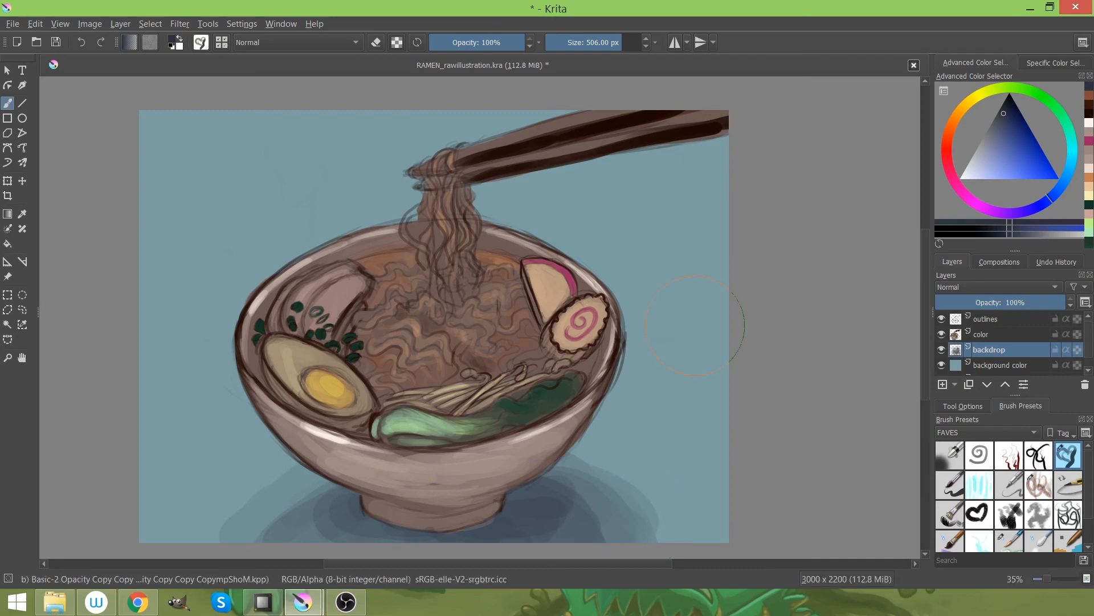
key(alt+Tab)
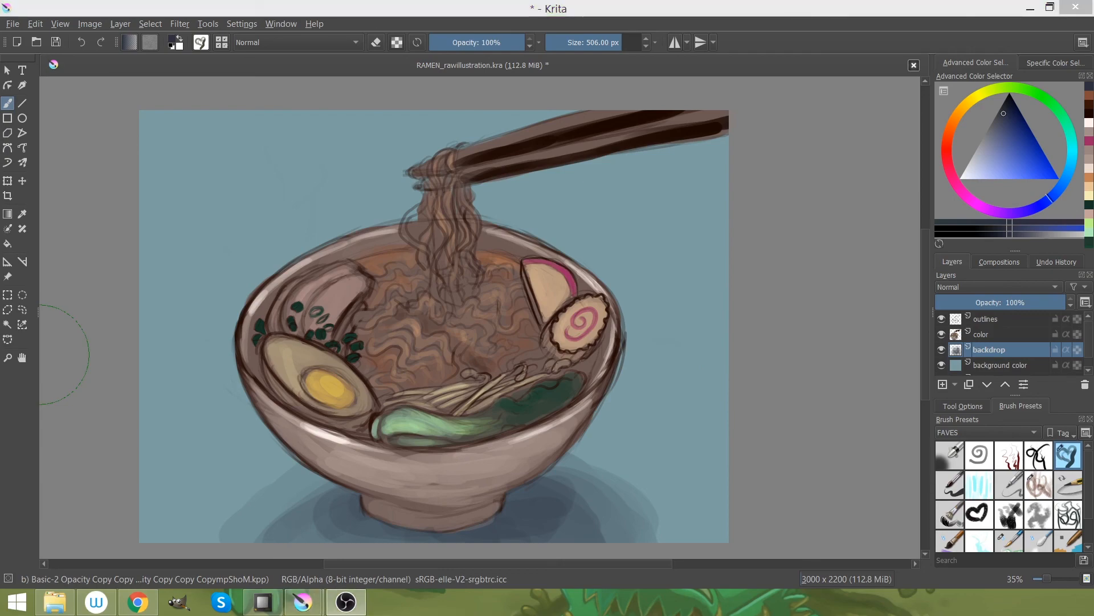